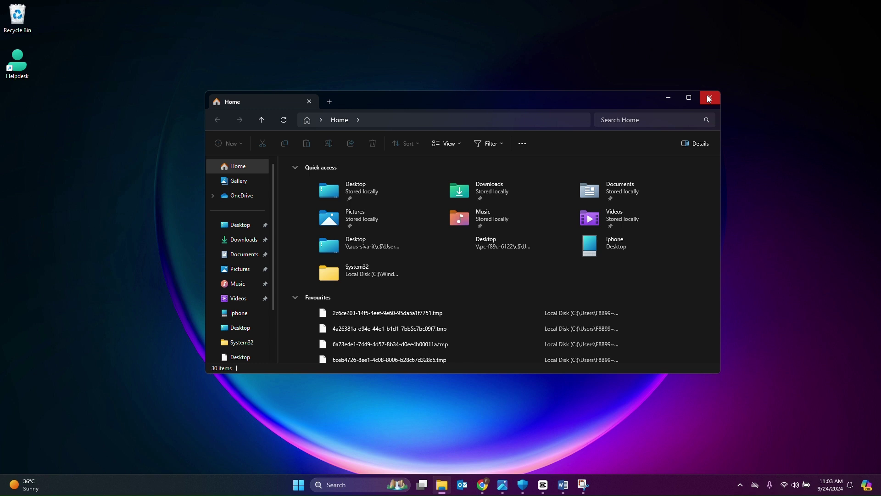
- Close File Explorer, then briefly show and dismiss the emoji panel with Win+period
{"action": "left_click", "coordinate": [709, 99]}
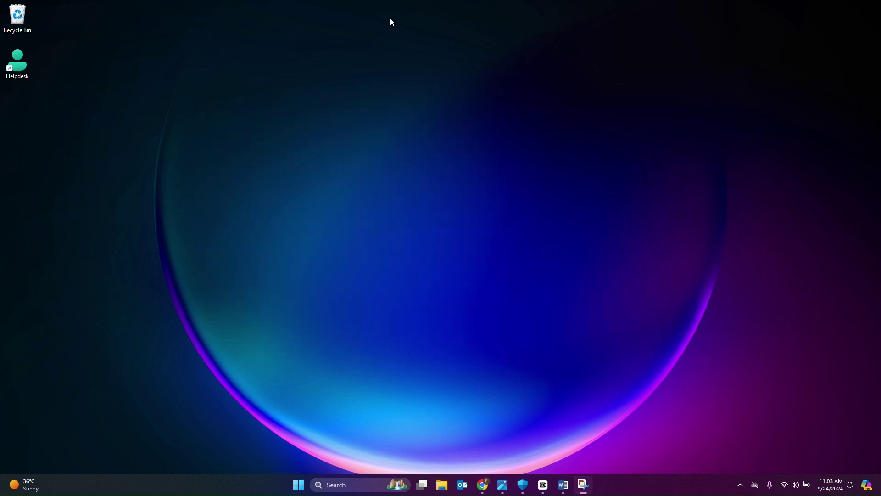
{"action": "key", "text": "super+period"}
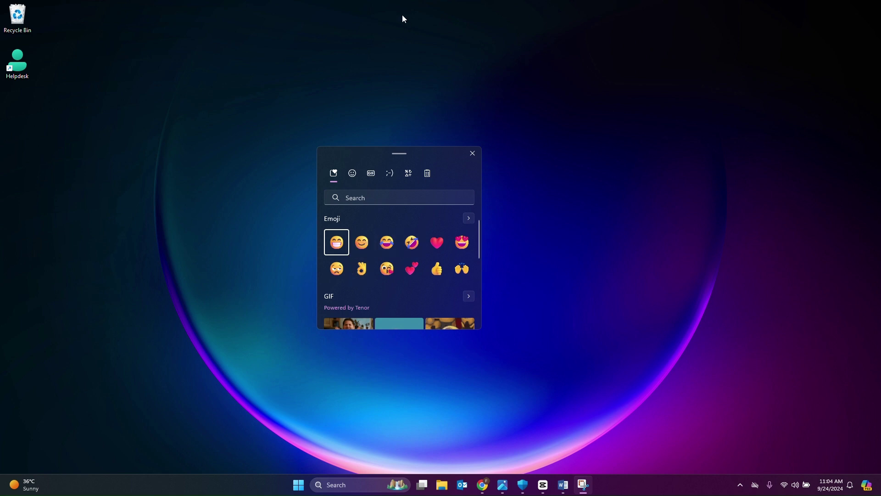
{"action": "key", "text": "Escape"}
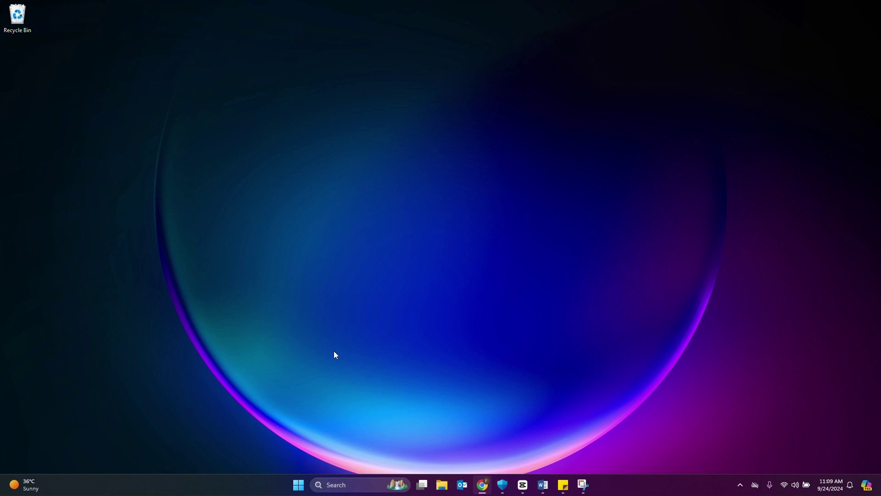
{"action": "key", "text": "super+w"}
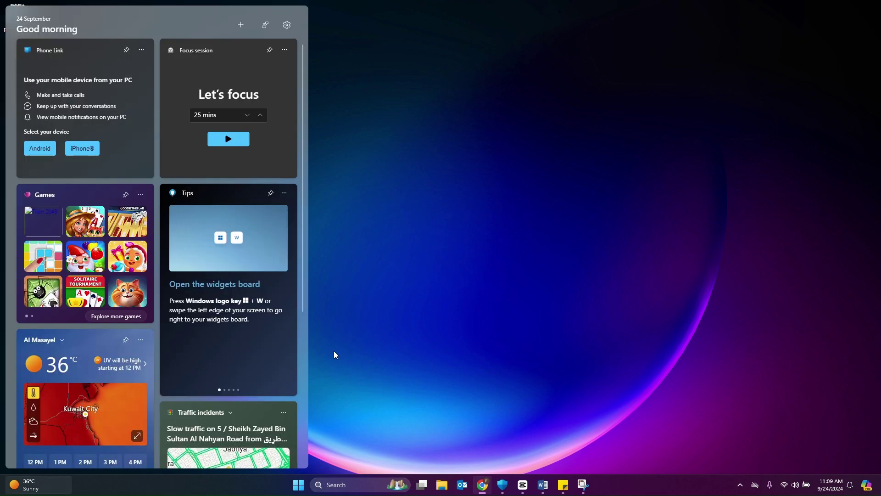
{"action": "scroll", "coordinate": [106, 274], "scroll_direction": "down", "scroll_amount": 5}
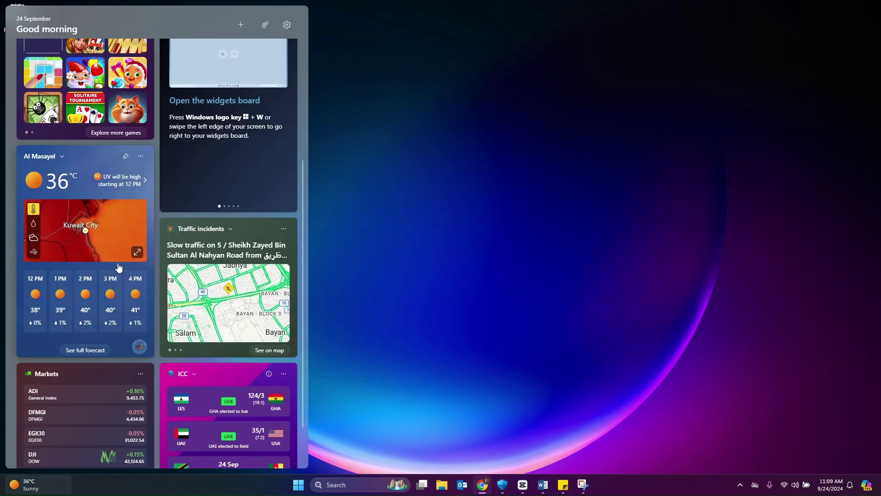
{"action": "scroll", "coordinate": [118, 267], "scroll_direction": "up", "scroll_amount": 5}
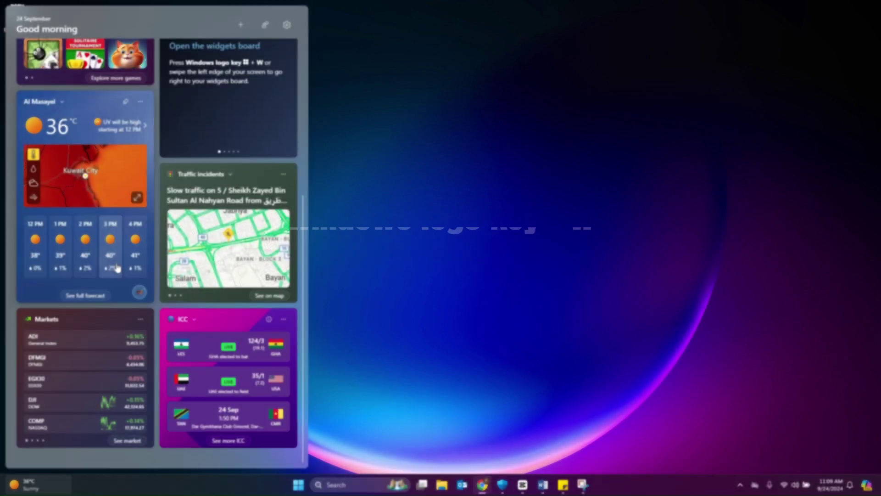
{"action": "scroll", "coordinate": [118, 267], "scroll_direction": "up", "scroll_amount": 2}
{"action": "scroll", "coordinate": [118, 267], "scroll_direction": "up", "scroll_amount": 3}
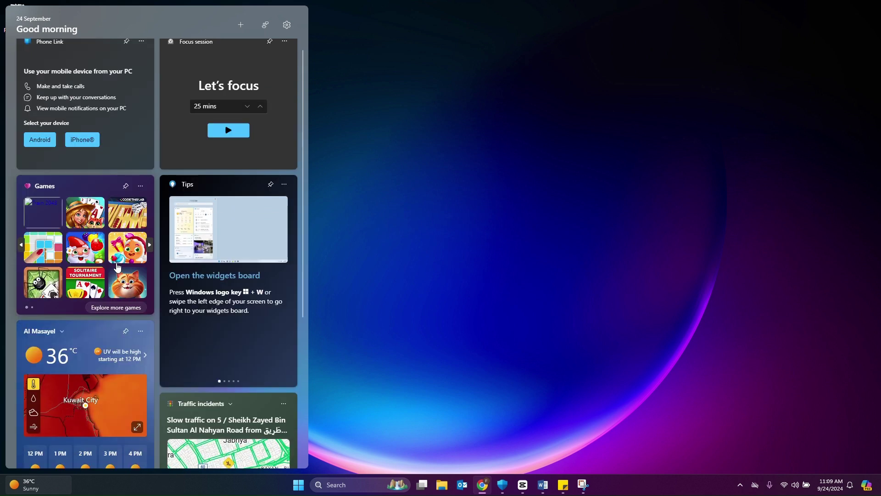
{"action": "scroll", "coordinate": [118, 267], "scroll_direction": "down", "scroll_amount": 5}
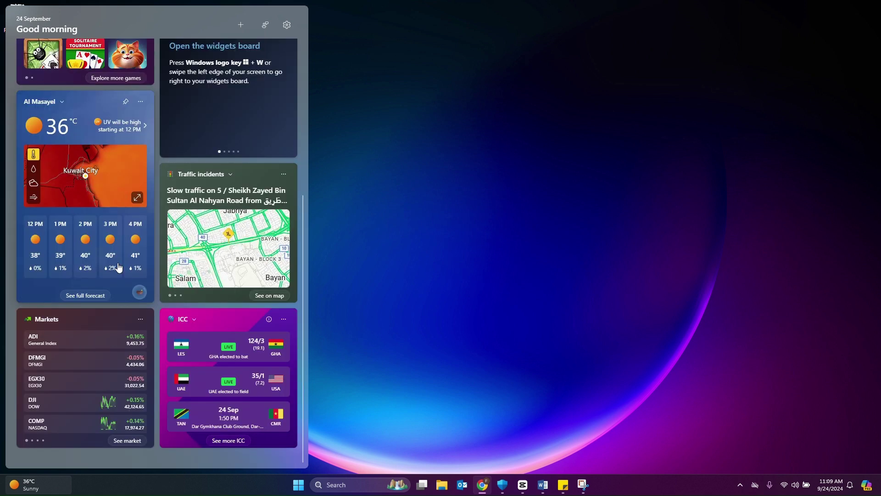
{"action": "scroll", "coordinate": [118, 267], "scroll_direction": "up", "scroll_amount": 6}
{"action": "left_click", "coordinate": [254, 255]}
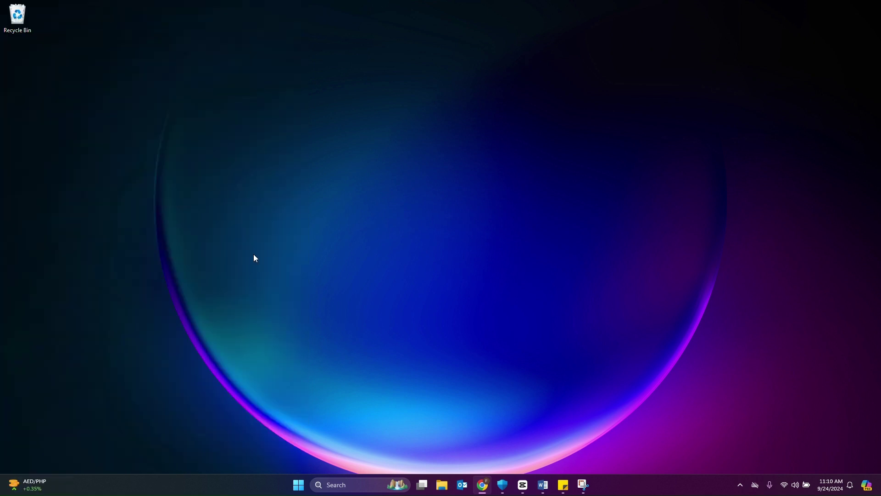
- Adjust the Quick Settings brightness slider to about 77 and clear all notifications
{"action": "key", "text": "super+a"}
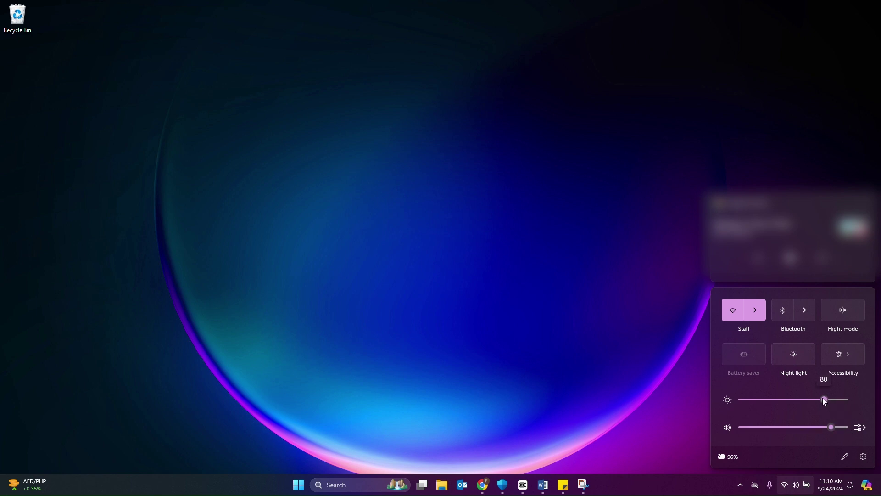
{"action": "left_click_drag", "start_coordinate": [823, 398], "coordinate": [833, 401]}
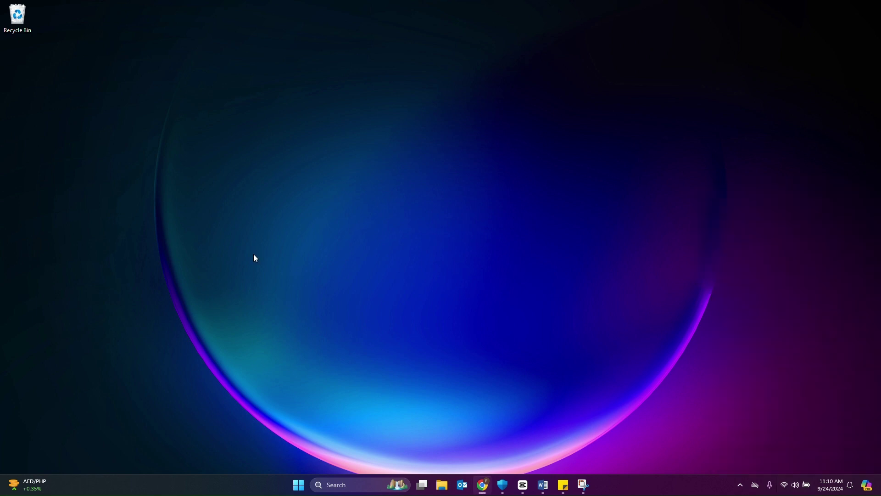
{"action": "key", "text": "super+a"}
{"action": "mouse_move", "coordinate": [833, 397]}
{"action": "left_mouse_down"}
{"action": "mouse_move", "coordinate": [817, 398]}
{"action": "mouse_move", "coordinate": [822, 406]}
{"action": "left_mouse_up"}
{"action": "key", "text": "super+n"}
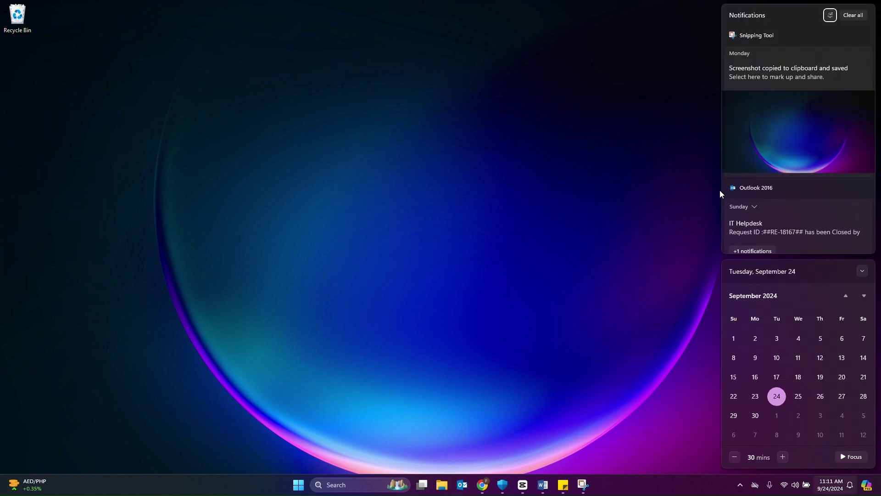
{"action": "left_click", "coordinate": [864, 15]}
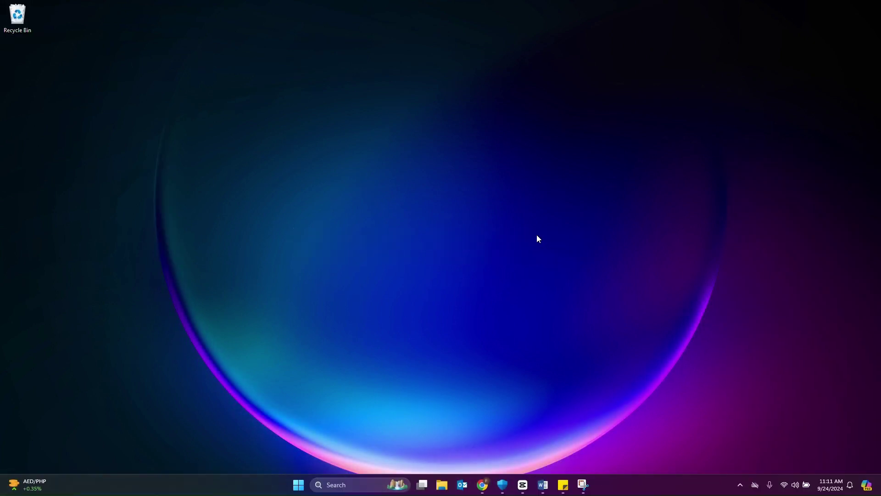
{"action": "key", "text": "super+e"}
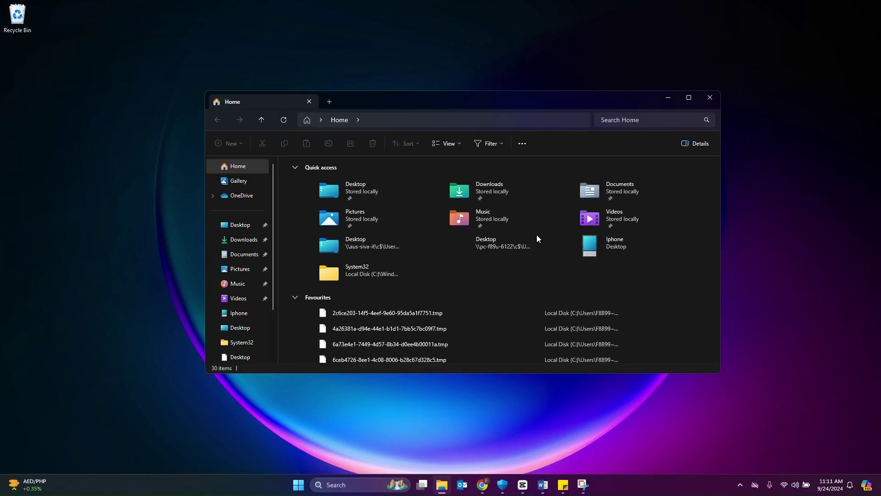
{"action": "key", "text": "super+z"}
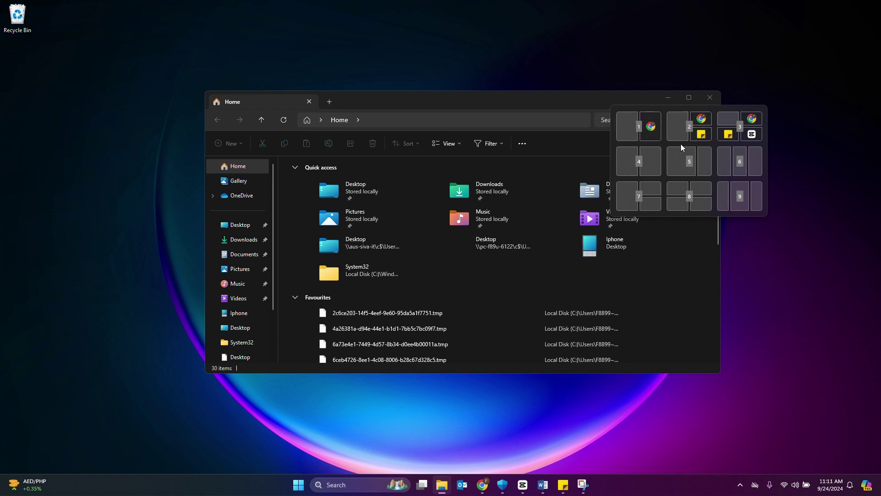
{"action": "left_click", "coordinate": [583, 101]}
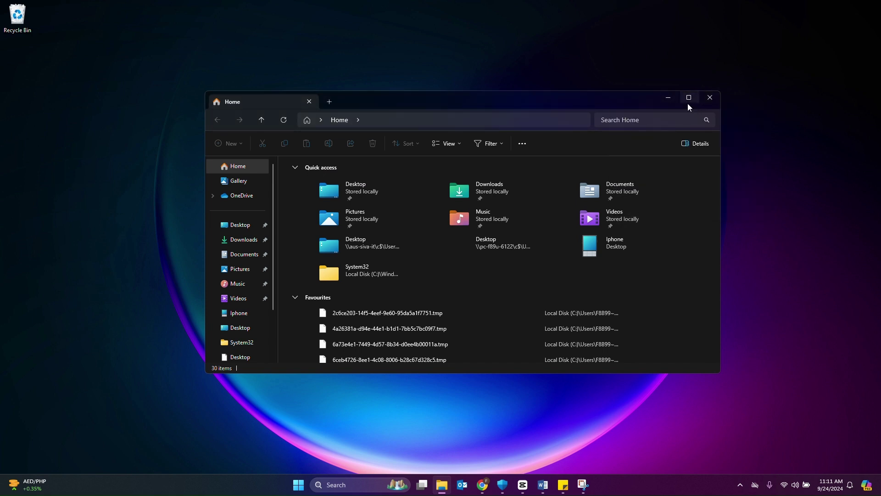
{"action": "mouse_move", "coordinate": [688, 103]}
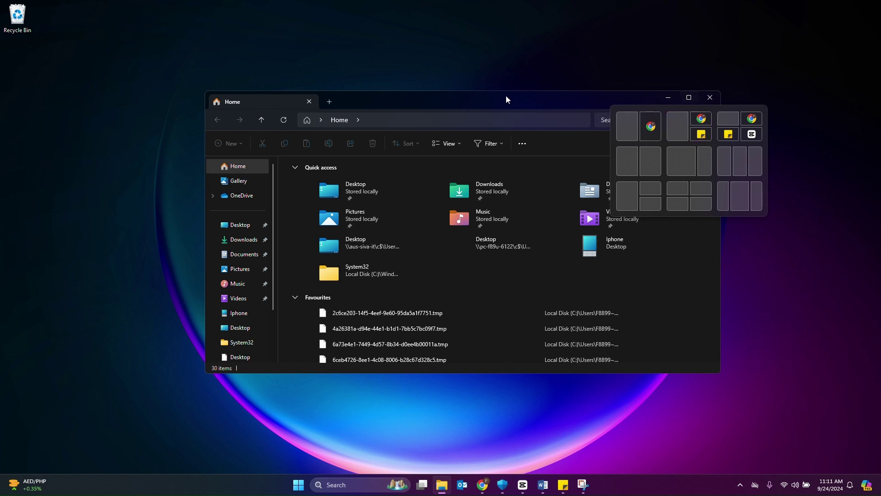
{"action": "left_click", "coordinate": [707, 99]}
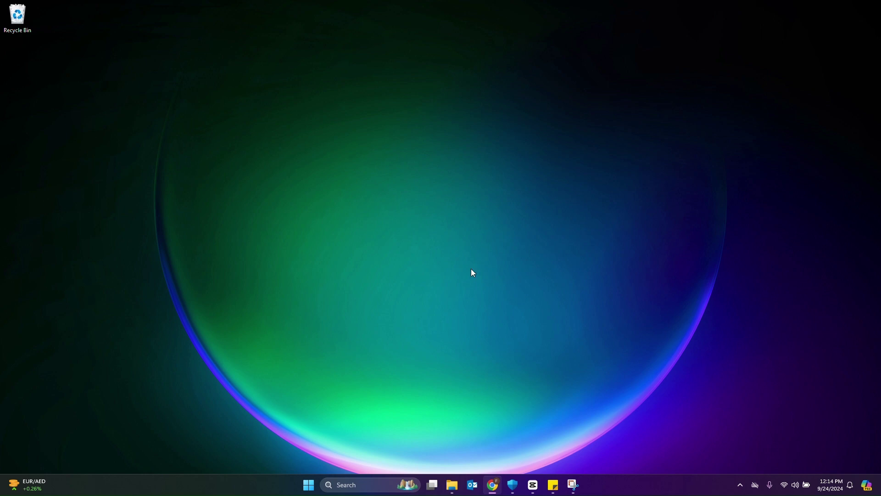
{"action": "right_click", "coordinate": [467, 288]}
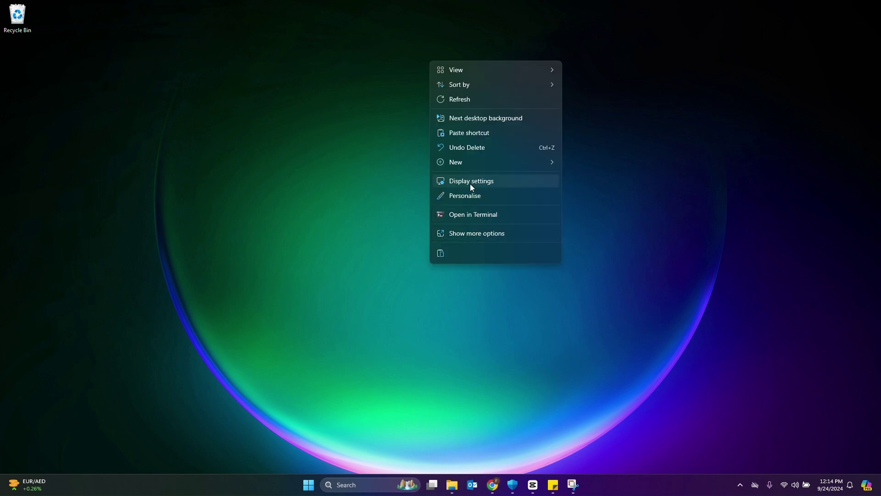
{"action": "left_click", "coordinate": [478, 197]}
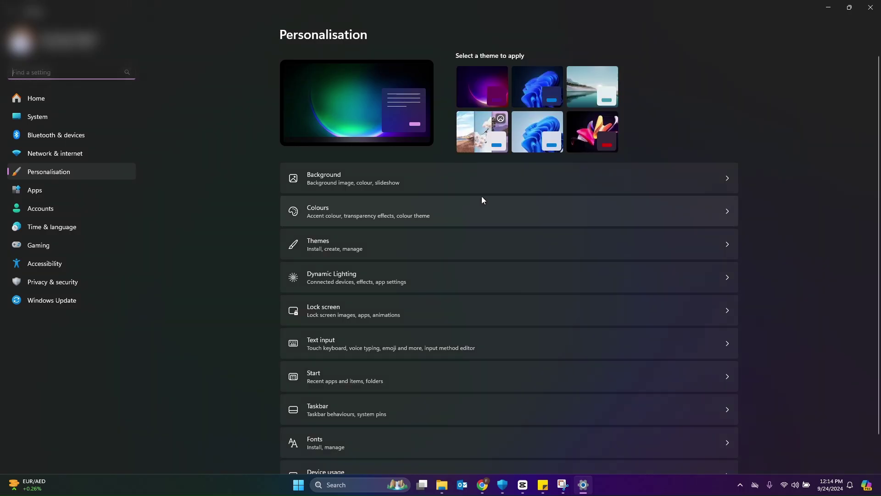
{"action": "left_click", "coordinate": [67, 175]}
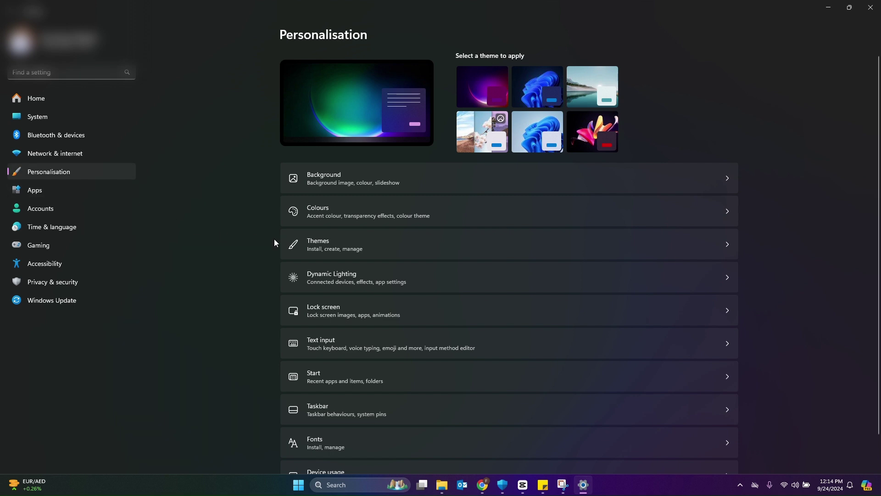
{"action": "left_click", "coordinate": [351, 250]}
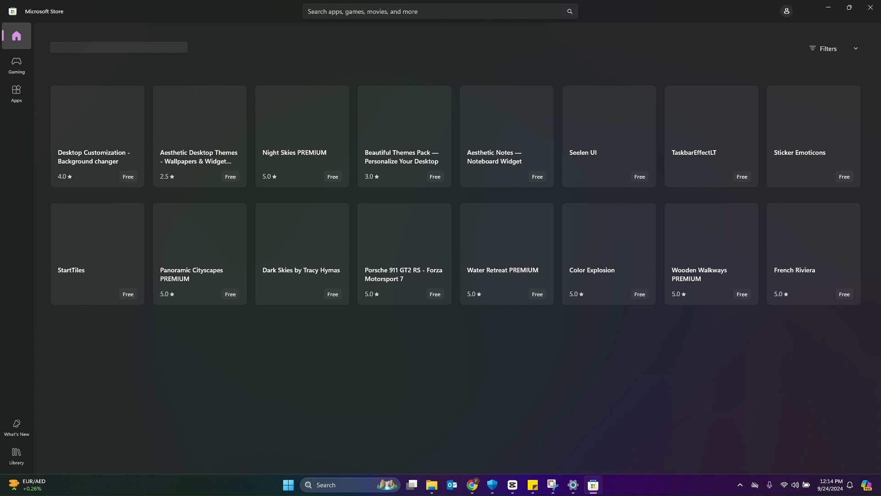
{"action": "scroll", "coordinate": [572, 278], "scroll_direction": "down", "scroll_amount": 3}
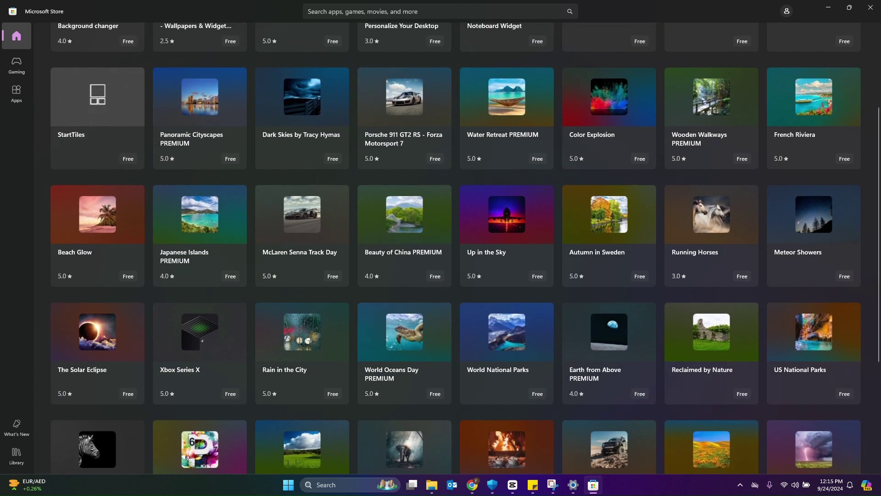
{"action": "key", "text": "alt+F4"}
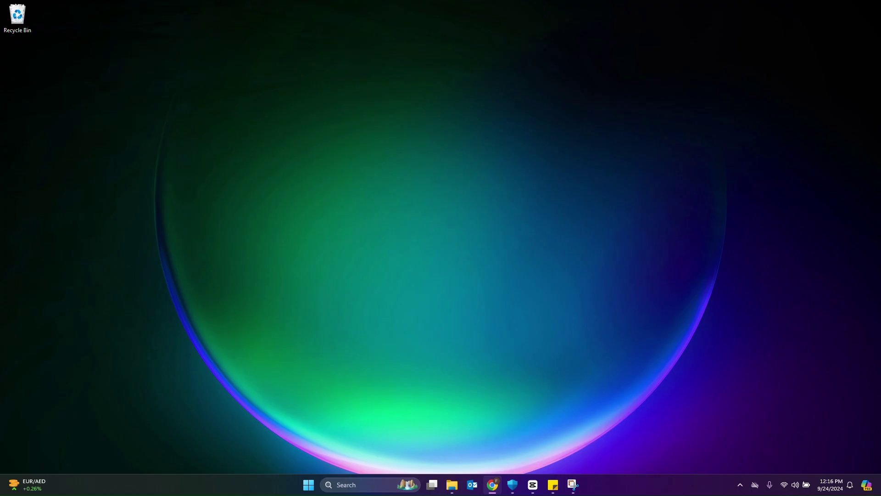
{"action": "right_click", "coordinate": [501, 208]}
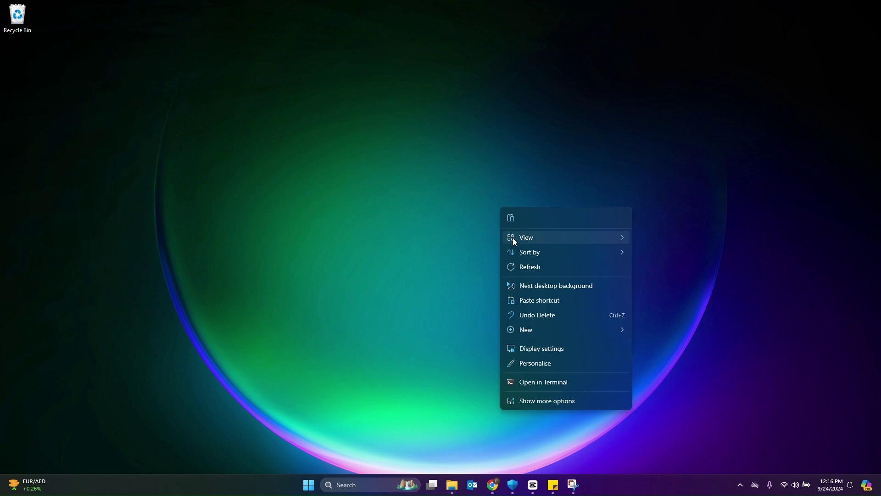
{"action": "left_click", "coordinate": [524, 264]}
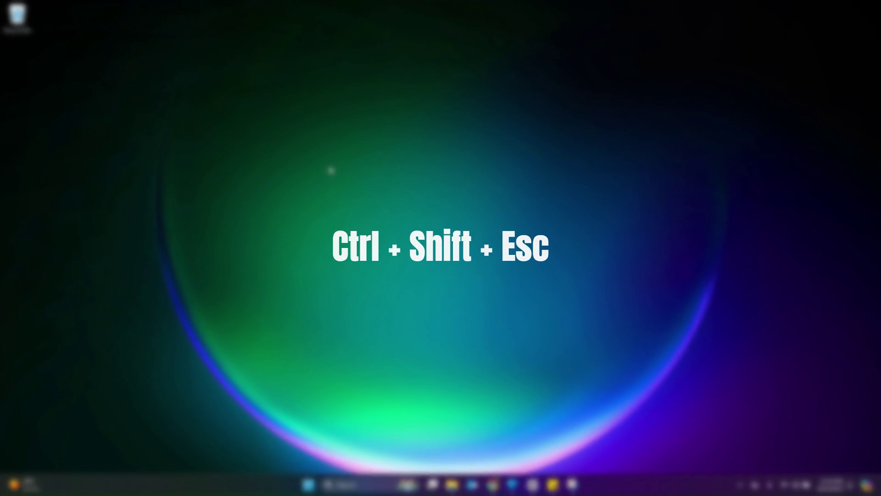
{"action": "key", "text": "ctrl+shift+Escape"}
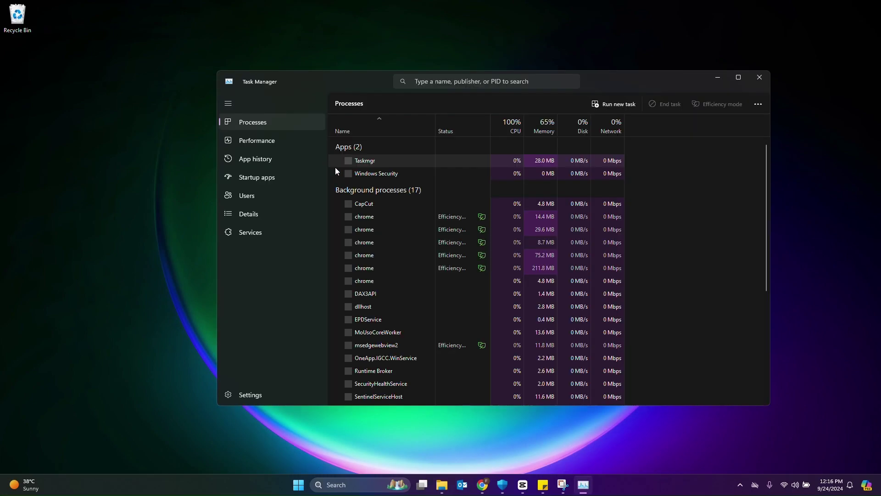
{"action": "scroll", "coordinate": [369, 183], "scroll_direction": "down", "scroll_amount": 3}
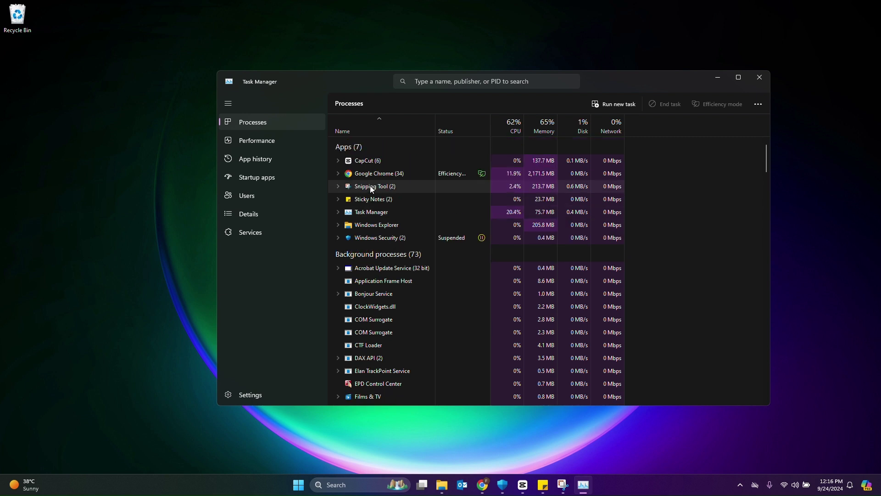
{"action": "scroll", "coordinate": [370, 186], "scroll_direction": "down", "scroll_amount": 3}
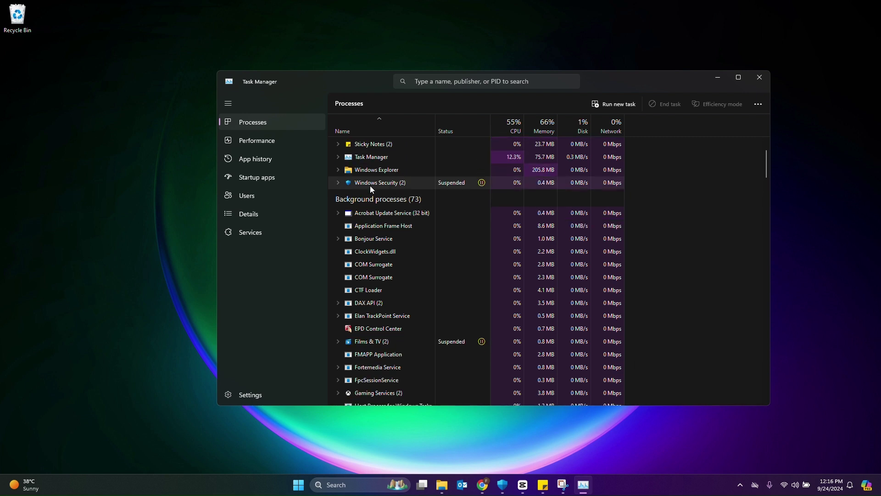
{"action": "left_click", "coordinate": [759, 77]}
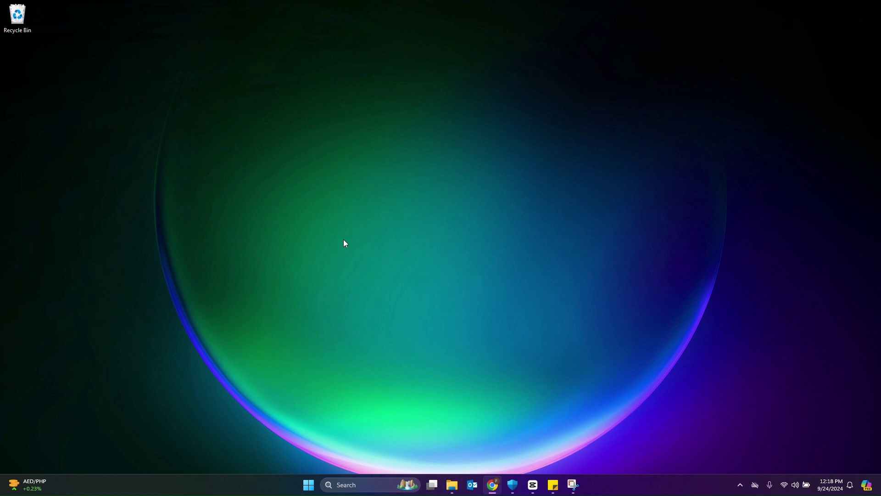
- Open Display settings from the desktop menu and toggle night light on, then off
{"action": "right_click", "coordinate": [347, 148]}
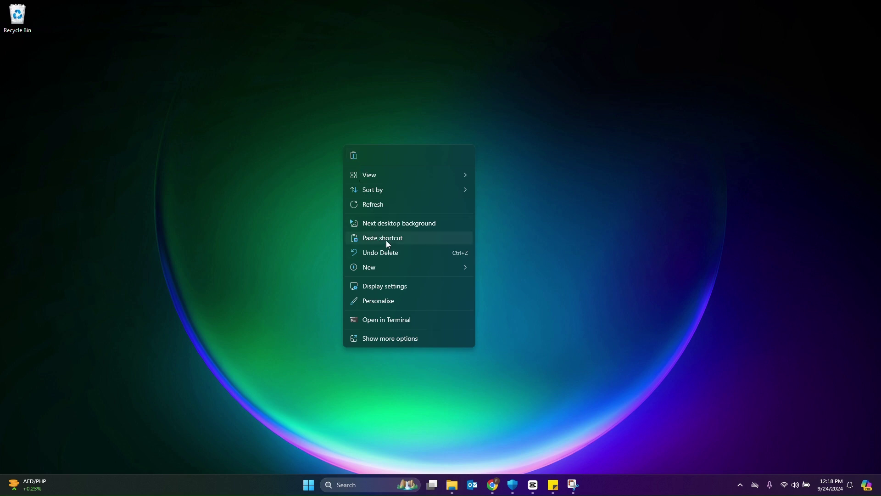
{"action": "left_click", "coordinate": [388, 286]}
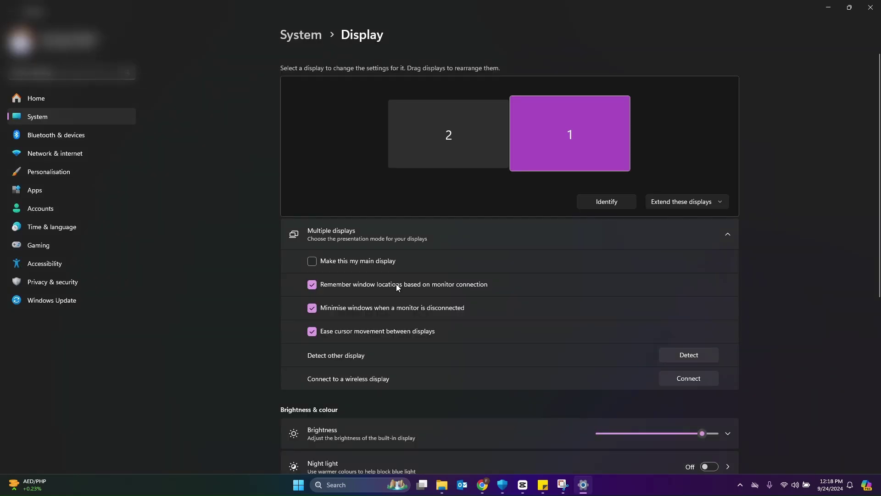
{"action": "scroll", "coordinate": [398, 286], "scroll_direction": "down", "scroll_amount": 3}
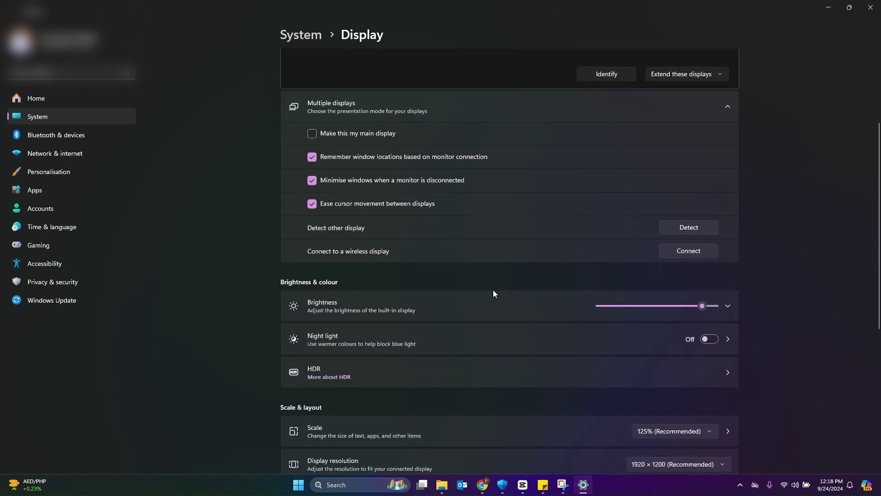
{"action": "left_click", "coordinate": [707, 339]}
{"action": "left_click", "coordinate": [707, 338]}
- Schedule night light from 21:00 to 7:00, then reopen Settings at its Home page
{"action": "left_click", "coordinate": [643, 338]}
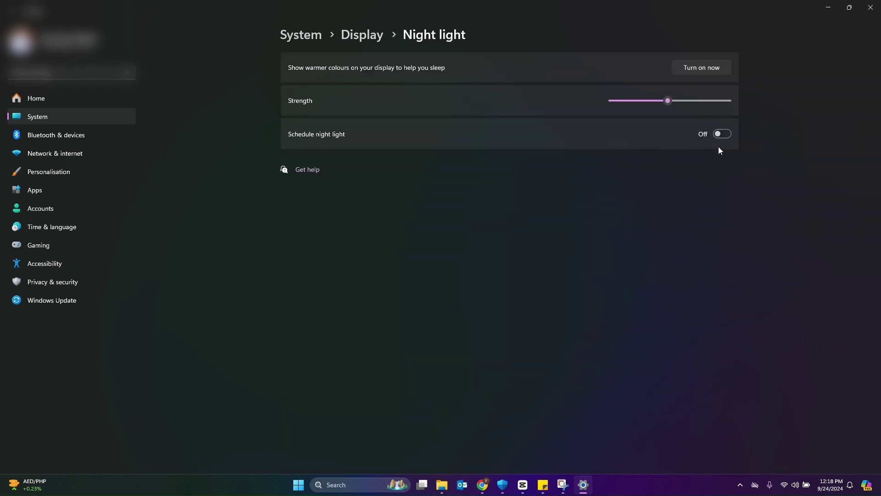
{"action": "left_click", "coordinate": [729, 134]}
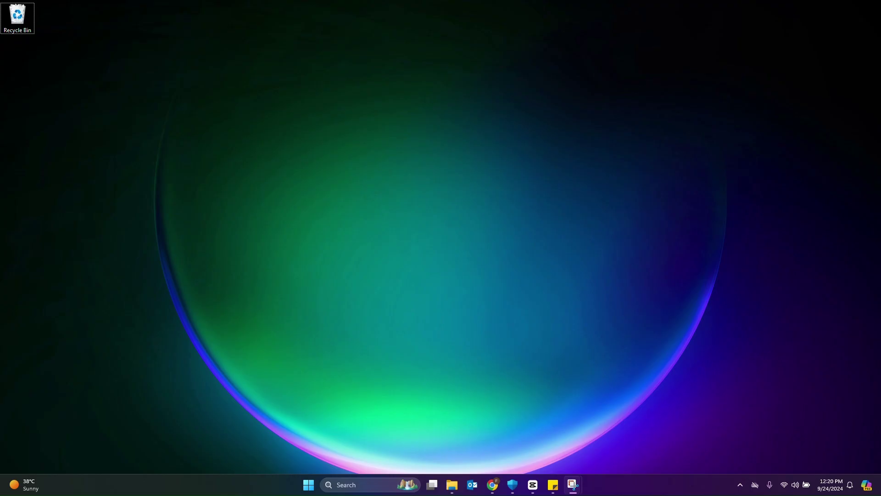
{"action": "left_click", "coordinate": [493, 485]}
{"action": "left_click", "coordinate": [308, 485]}
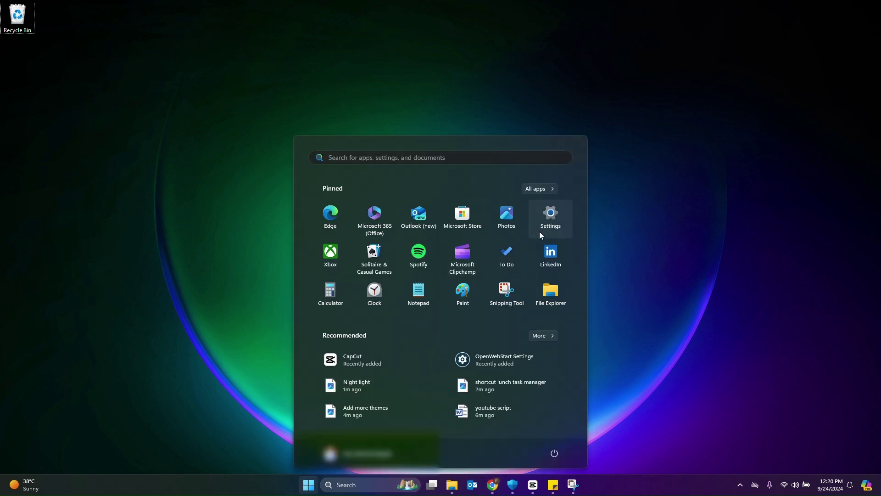
{"action": "left_click", "coordinate": [543, 233]}
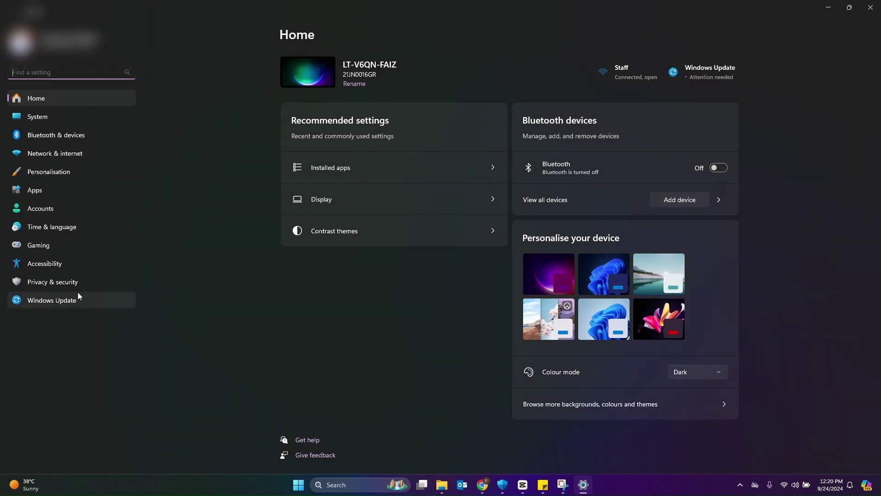
- In Accessibility > Mouse pointer and touch, choose the custom lime pointer style at size 6
{"action": "left_click", "coordinate": [58, 263]}
{"action": "left_click", "coordinate": [519, 393]}
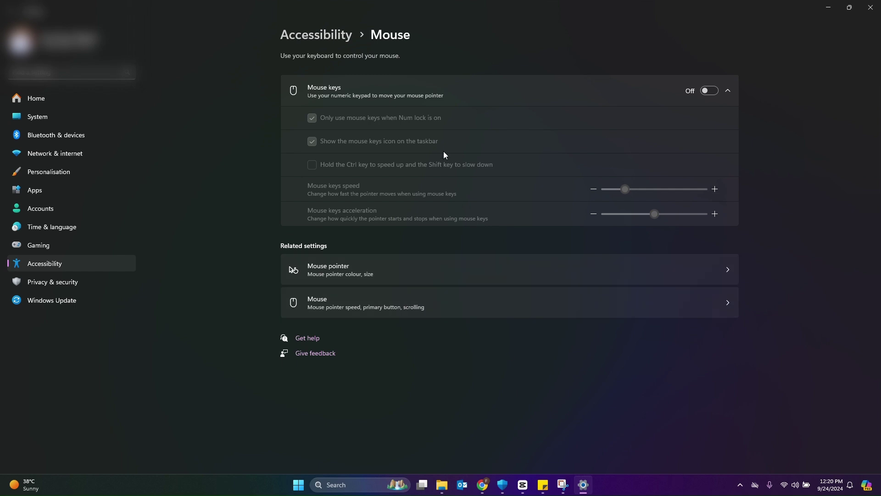
{"action": "left_click", "coordinate": [470, 283]}
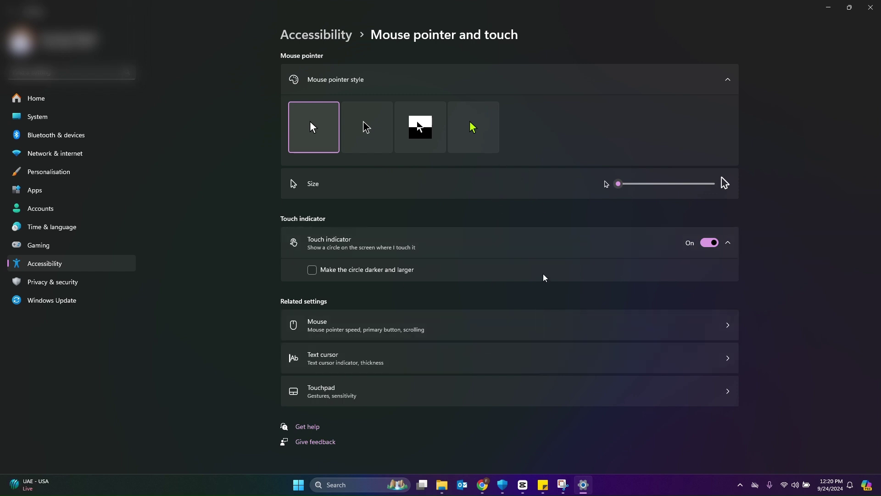
{"action": "left_click", "coordinate": [365, 127]}
{"action": "left_click", "coordinate": [411, 135]}
{"action": "left_click", "coordinate": [472, 133]}
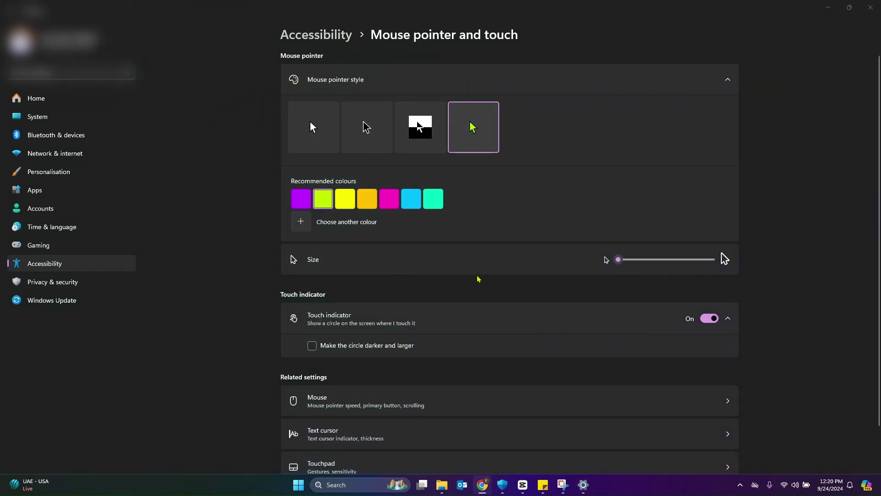
{"action": "mouse_move", "coordinate": [627, 259]}
{"action": "left_mouse_down"}
{"action": "mouse_move", "coordinate": [656, 260]}
{"action": "mouse_move", "coordinate": [618, 260]}
{"action": "left_mouse_up"}
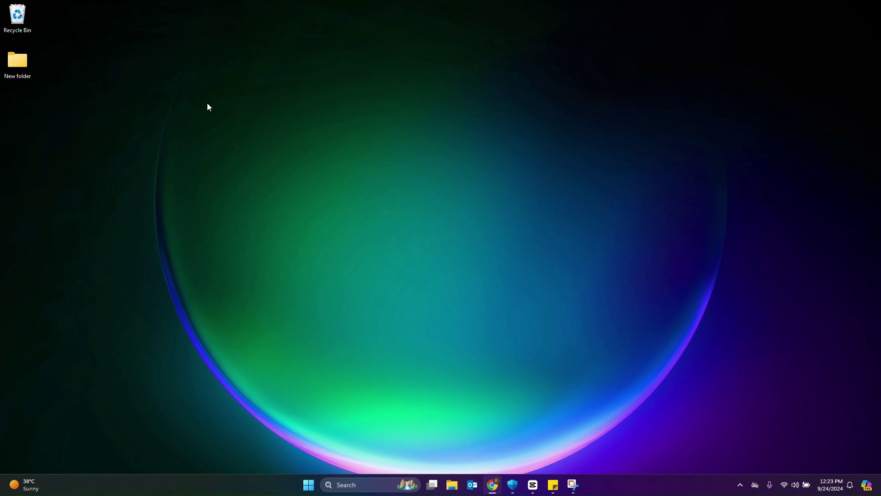
- Uncheck Show desktop icons in the desktop's View menu so Recycle Bin and New folder disappear
{"action": "right_click", "coordinate": [121, 56]}
{"action": "mouse_move", "coordinate": [158, 62]}
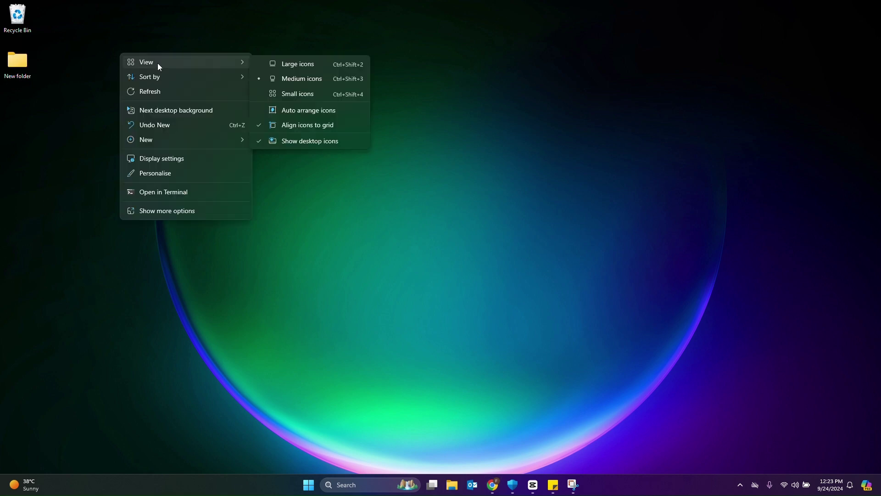
{"action": "left_click", "coordinate": [311, 141]}
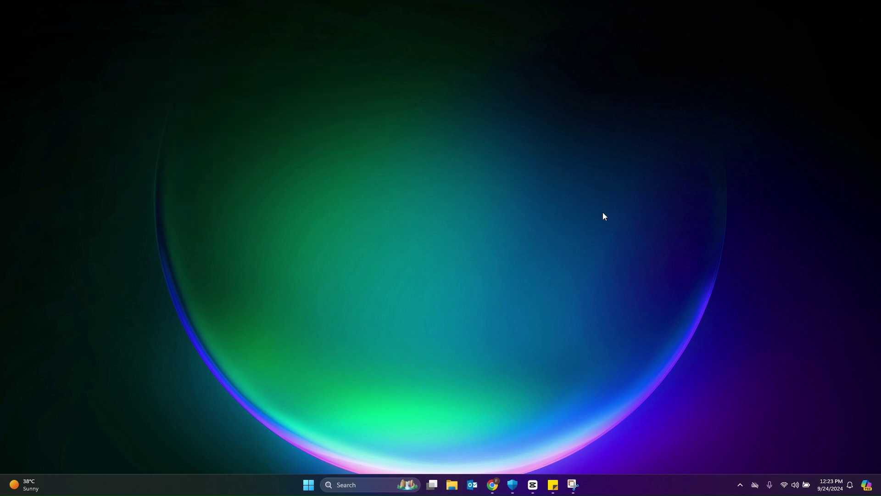
{"action": "left_click", "coordinate": [493, 484]}
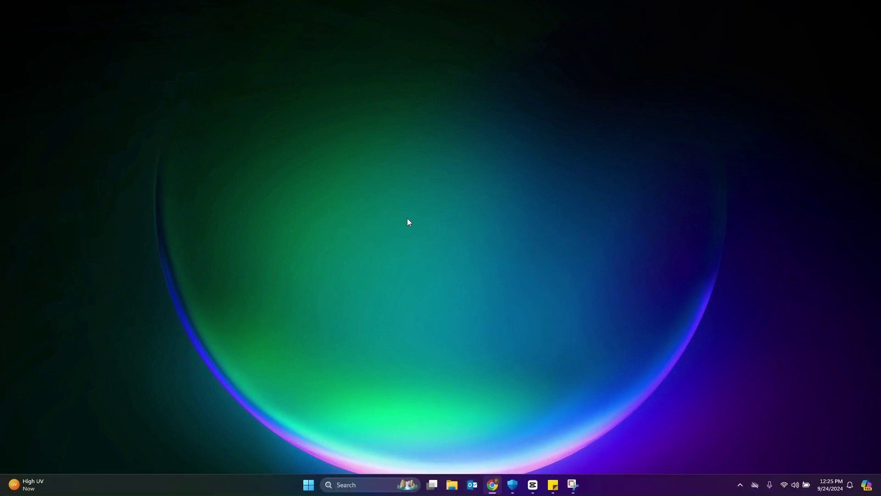
{"action": "key", "text": "super+semicolon"}
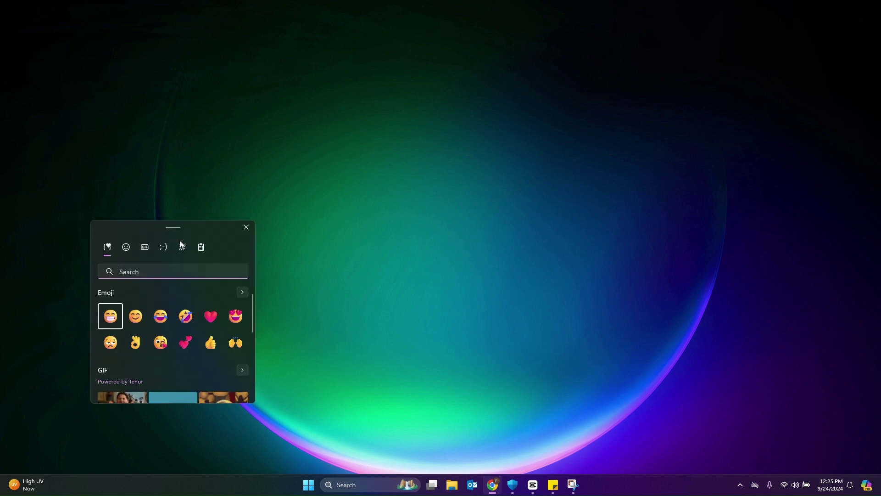
{"action": "left_click_drag", "start_coordinate": [183, 225], "coordinate": [406, 174]}
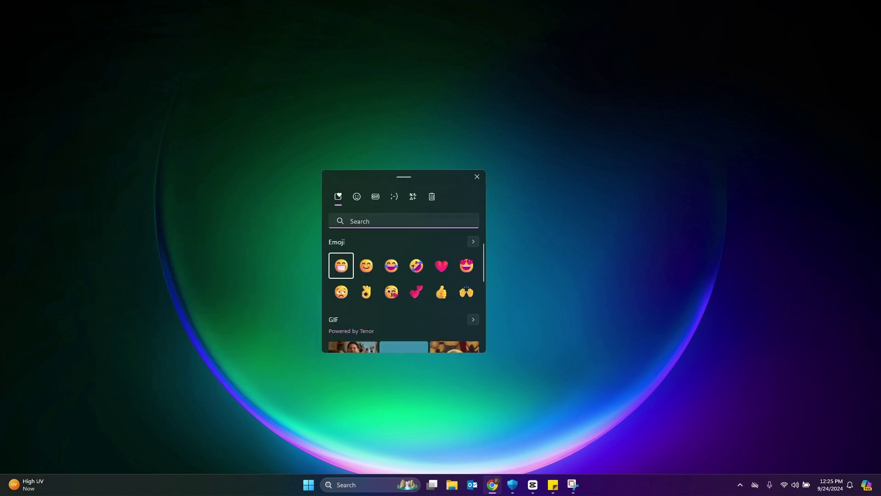
{"action": "scroll", "coordinate": [421, 282], "scroll_direction": "down", "scroll_amount": 1}
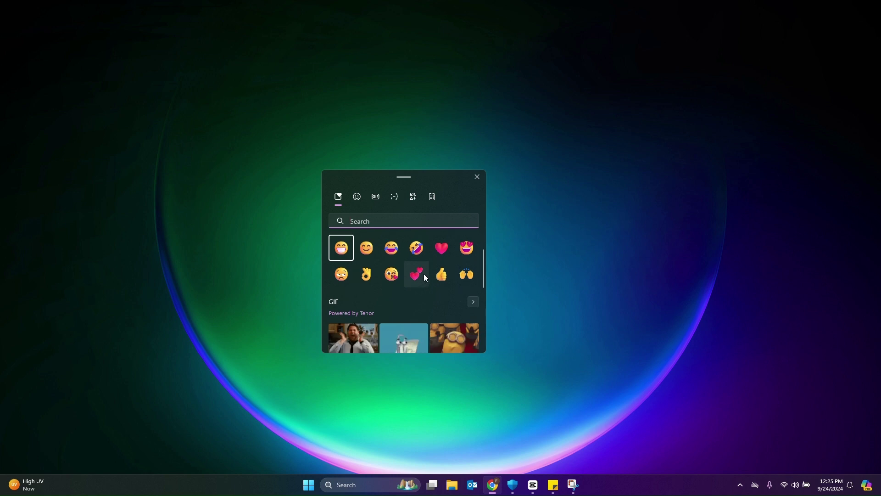
{"action": "left_click", "coordinate": [357, 196]}
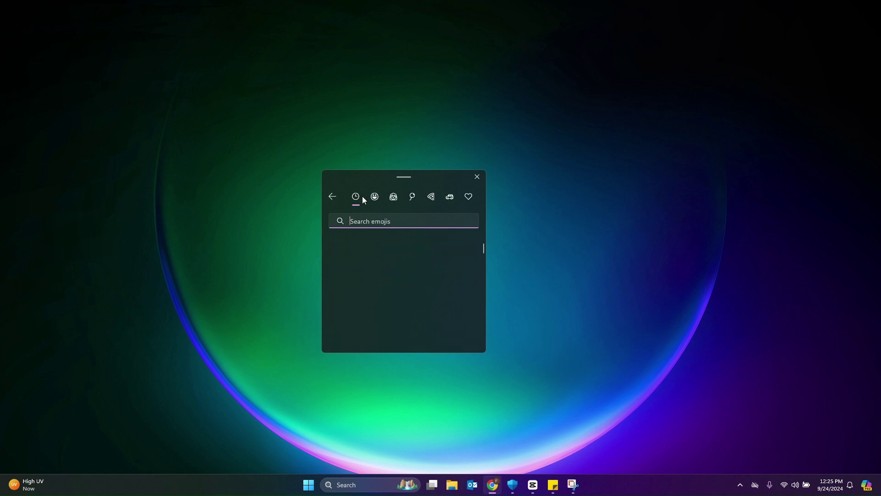
{"action": "left_click", "coordinate": [394, 198]}
{"action": "left_click", "coordinate": [332, 196]}
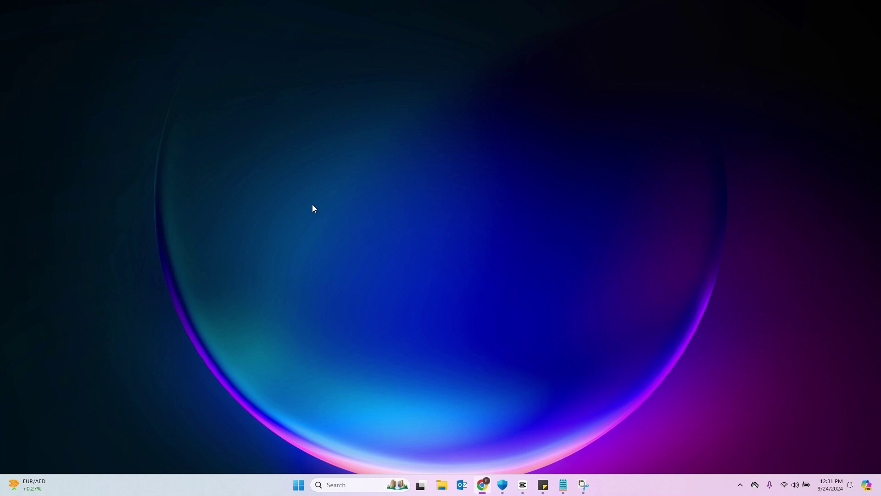
- Restore the Notepad note and select its lines 'Hey guys!' and 'Copy ME!'
{"action": "left_click", "coordinate": [563, 485]}
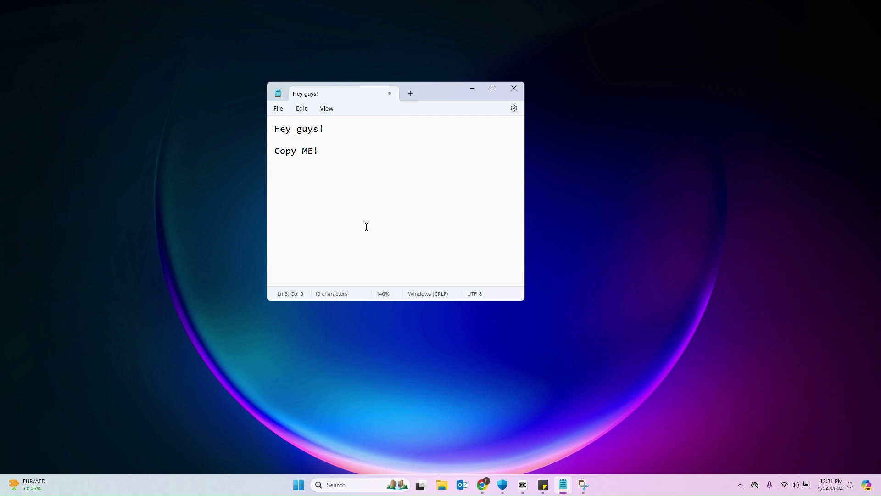
{"action": "left_click_drag", "start_coordinate": [335, 129], "coordinate": [270, 131]}
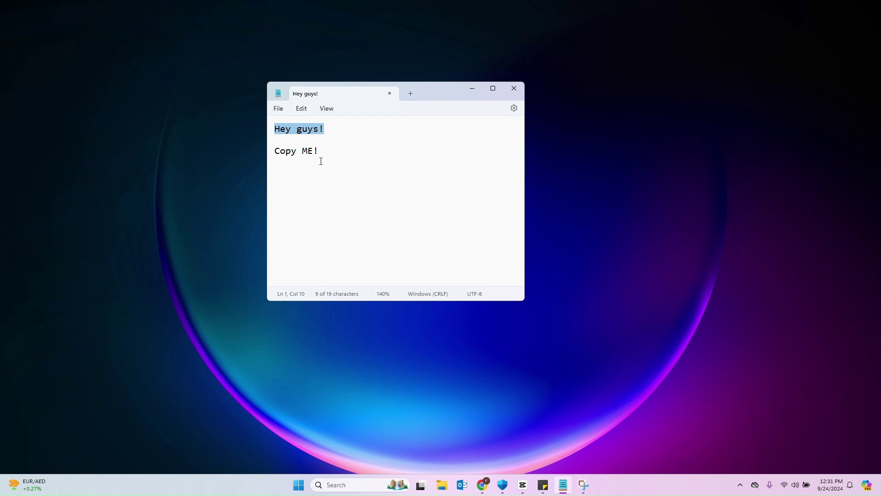
{"action": "left_click_drag", "start_coordinate": [321, 161], "coordinate": [281, 152]}
{"action": "left_click", "coordinate": [348, 199]}
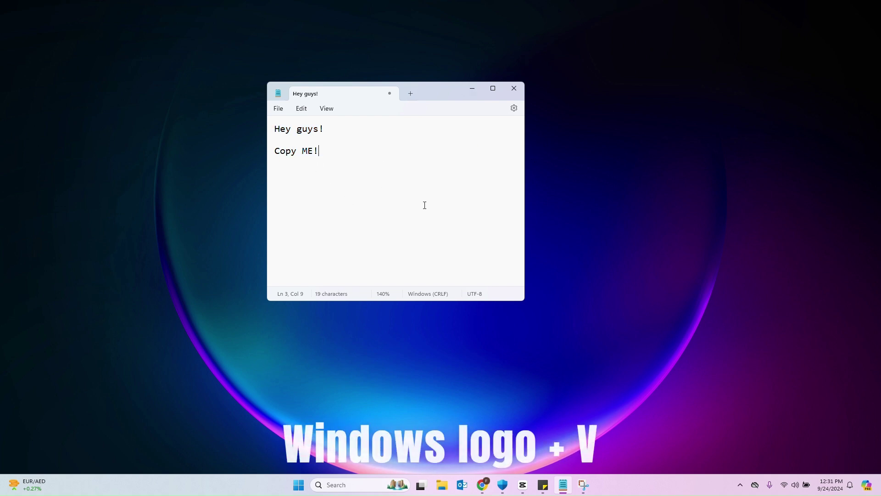
- View the clipboard history with Win+V, scroll through its entries, and close it
{"action": "key", "text": "super+v"}
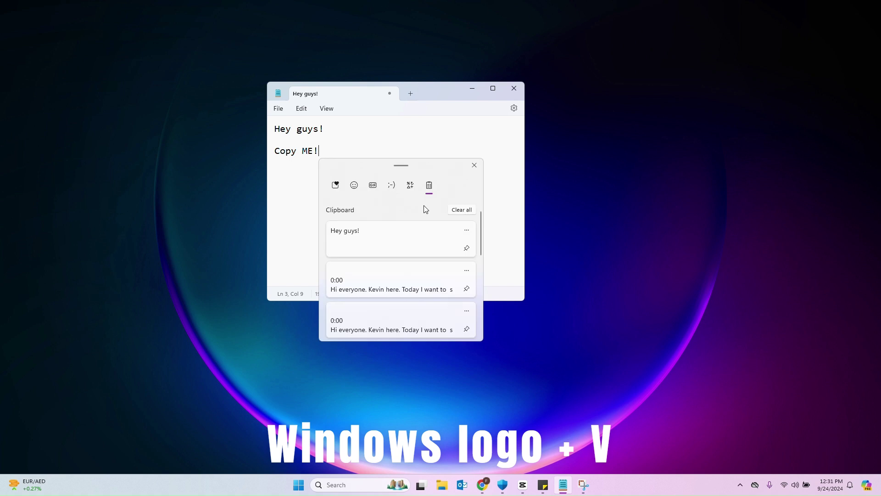
{"action": "scroll", "coordinate": [405, 252], "scroll_direction": "down", "scroll_amount": 2}
{"action": "scroll", "coordinate": [406, 252], "scroll_direction": "up", "scroll_amount": 2}
{"action": "scroll", "coordinate": [404, 252], "scroll_direction": "down", "scroll_amount": 3}
{"action": "scroll", "coordinate": [404, 252], "scroll_direction": "up", "scroll_amount": 3}
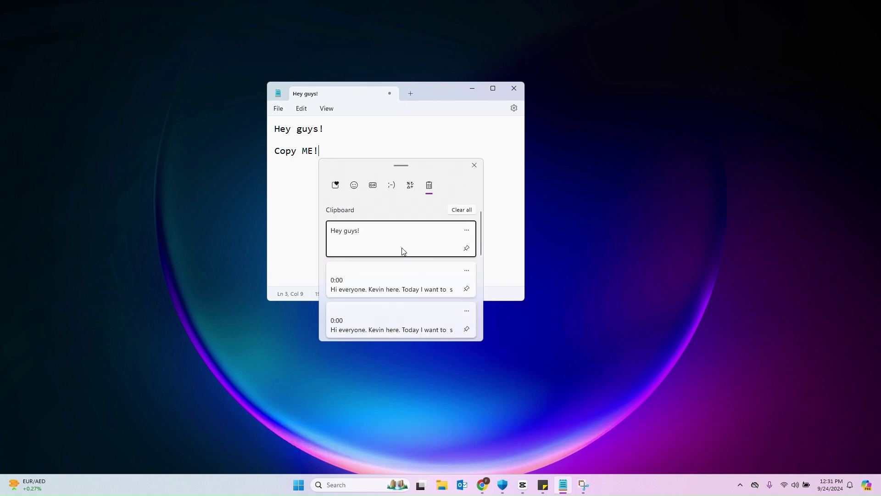
{"action": "left_click", "coordinate": [473, 166]}
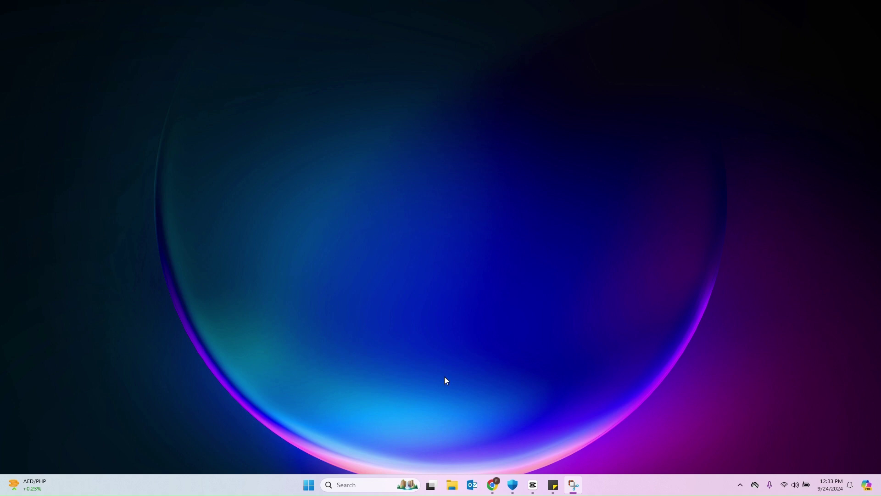
- Open Start's All apps list and use the alphabet index to jump to the S apps
{"action": "left_click", "coordinate": [311, 490]}
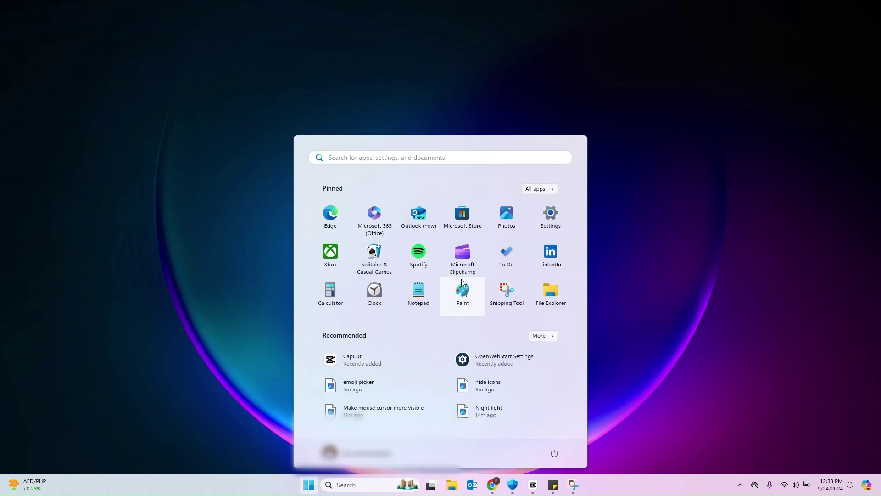
{"action": "left_click", "coordinate": [545, 192]}
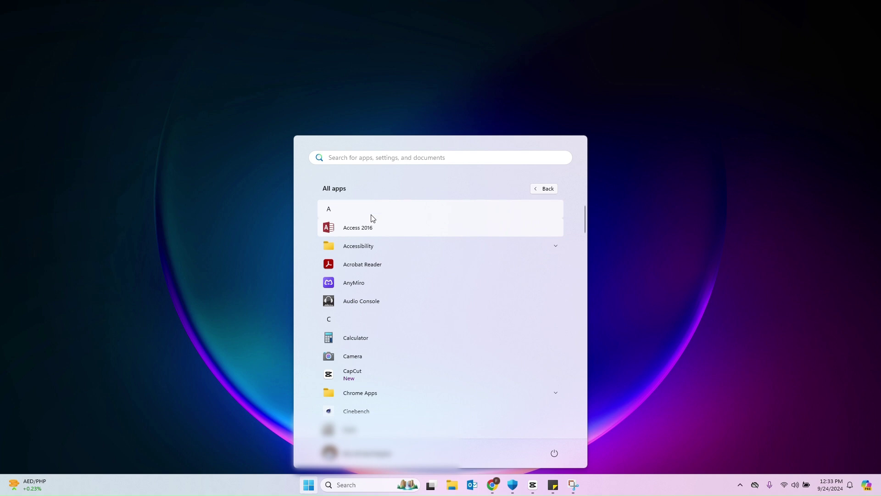
{"action": "scroll", "coordinate": [431, 282], "scroll_direction": "down", "scroll_amount": 5}
{"action": "scroll", "coordinate": [433, 285], "scroll_direction": "down", "scroll_amount": 3}
{"action": "scroll", "coordinate": [433, 285], "scroll_direction": "up", "scroll_amount": 4}
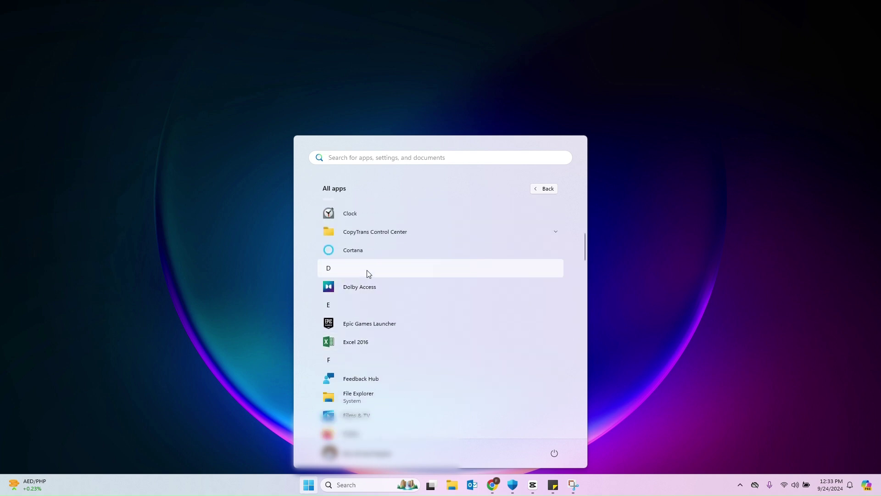
{"action": "left_click", "coordinate": [367, 270]}
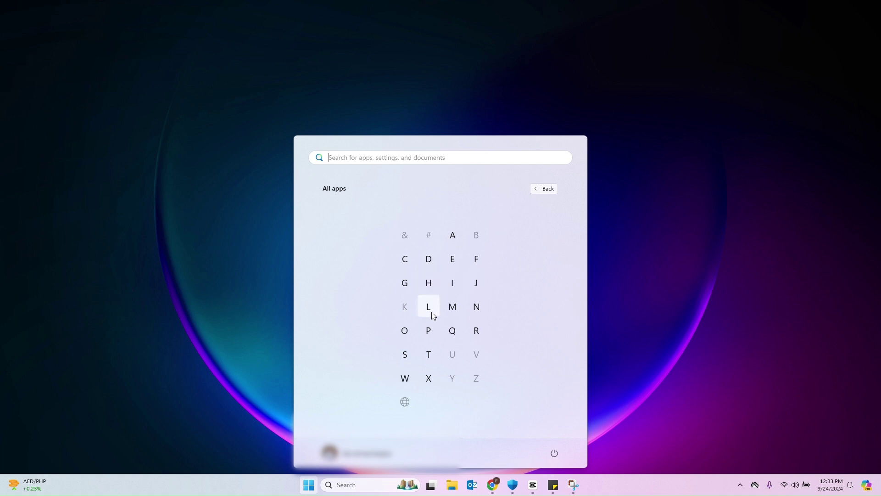
{"action": "left_click", "coordinate": [412, 356]}
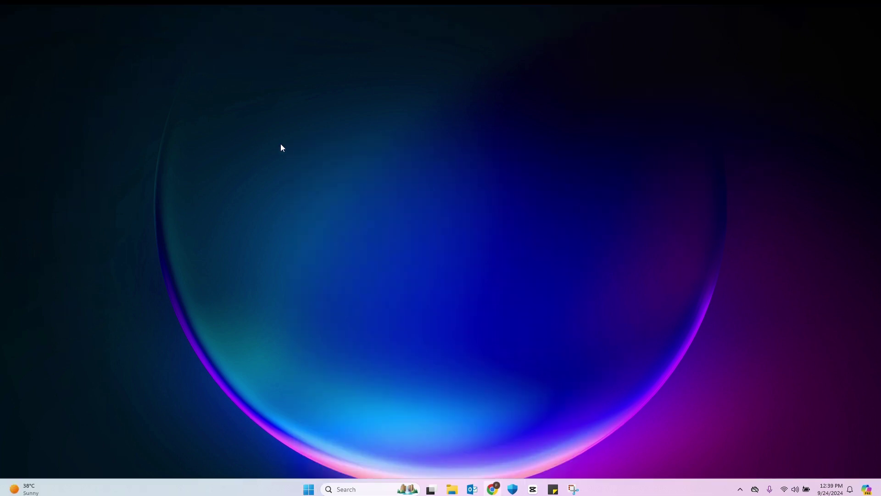
- Launch Snipping Tool via a 'snipp' search and capture a rectangular snip of the wallpaper
{"action": "key", "text": "super"}
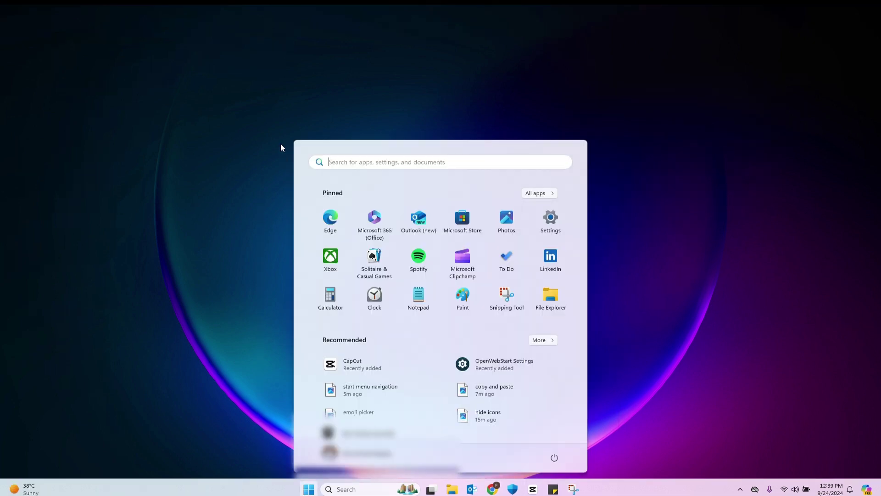
{"action": "type", "text": "snipp"}
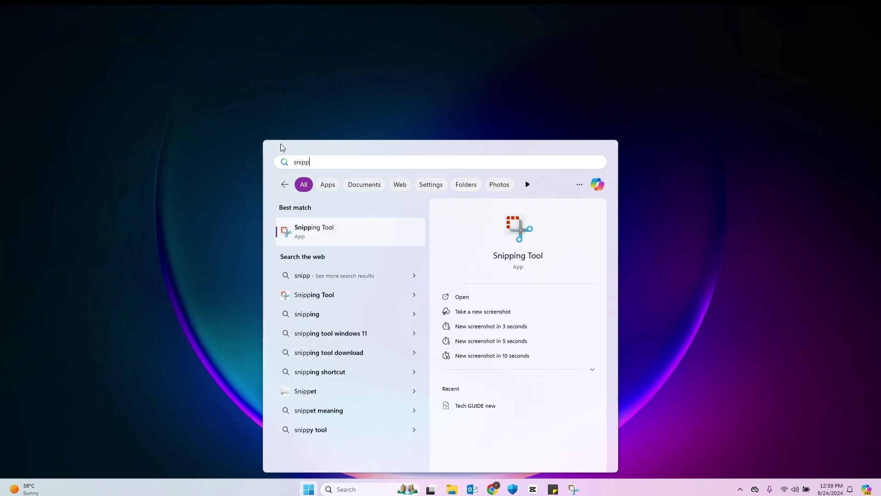
{"action": "key", "text": "Return"}
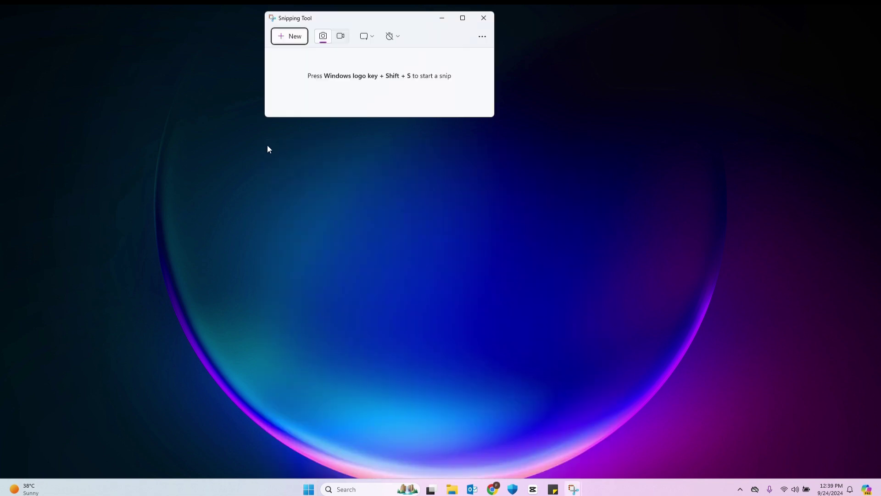
{"action": "left_click", "coordinate": [289, 37]}
{"action": "left_click_drag", "start_coordinate": [205, 144], "coordinate": [624, 361]}
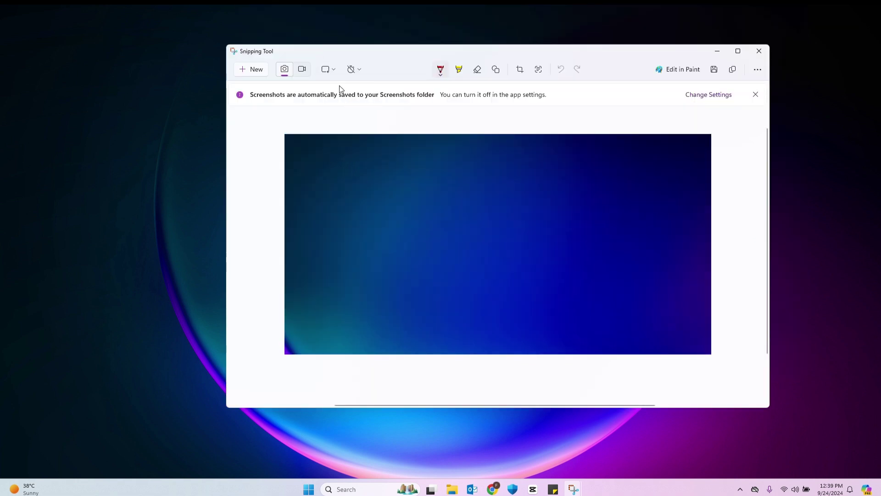
{"action": "left_click", "coordinate": [759, 51]}
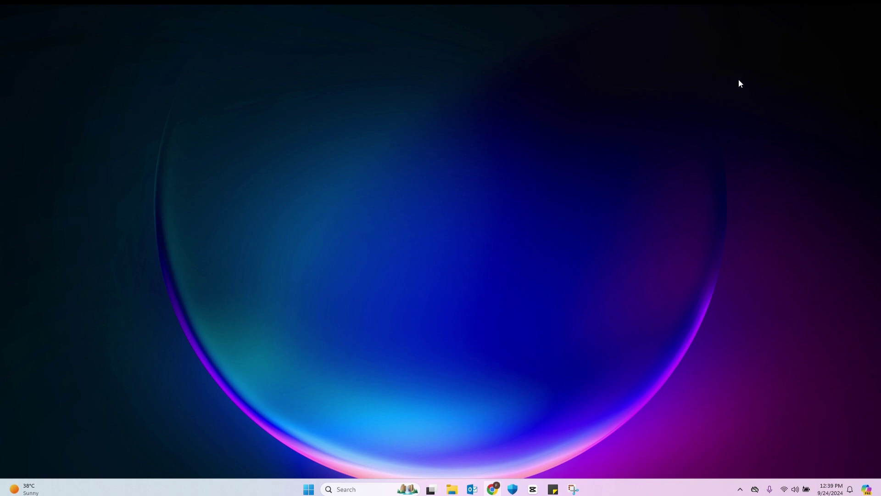
- Take a second rectangular wallpaper snip directly from the desktop with Win+Shift+S
{"action": "key", "text": "super+shift+s"}
{"action": "left_click_drag", "start_coordinate": [304, 124], "coordinate": [606, 330]}
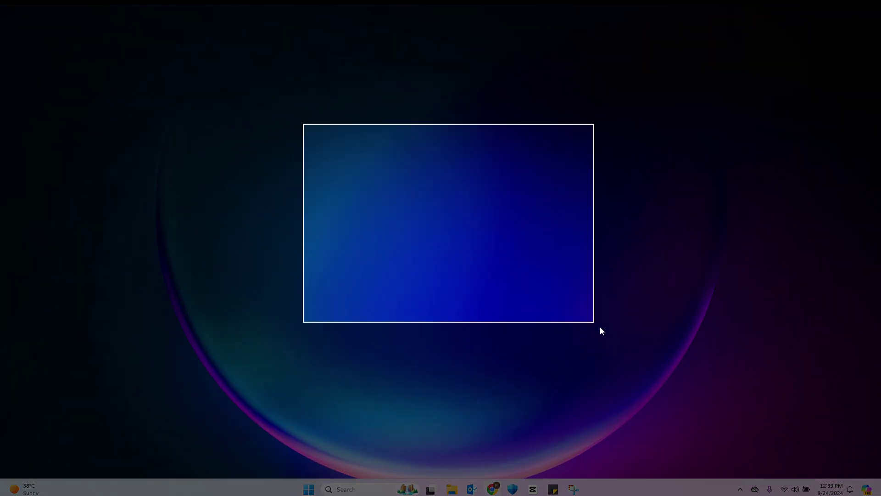
{"action": "left_click", "coordinate": [729, 360]}
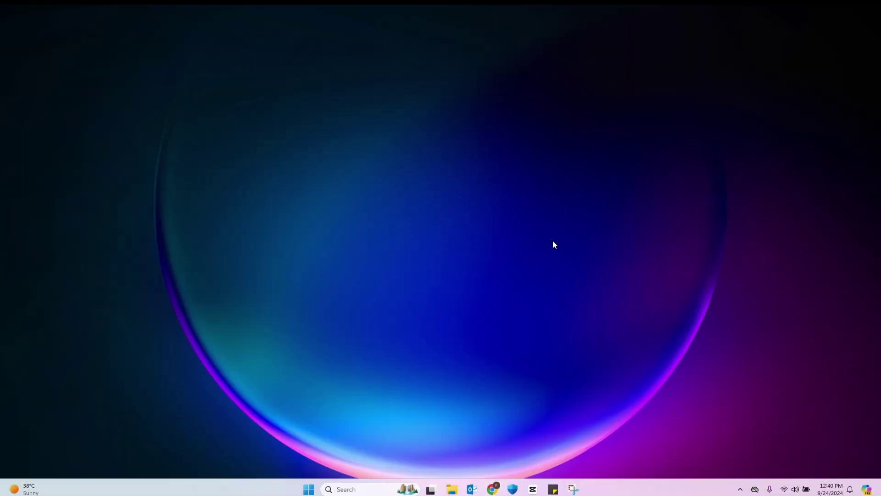
- Open Settings at Accessibility > Keyboard, then test Print Screen's snipping bar and close it
{"action": "key", "text": "super"}
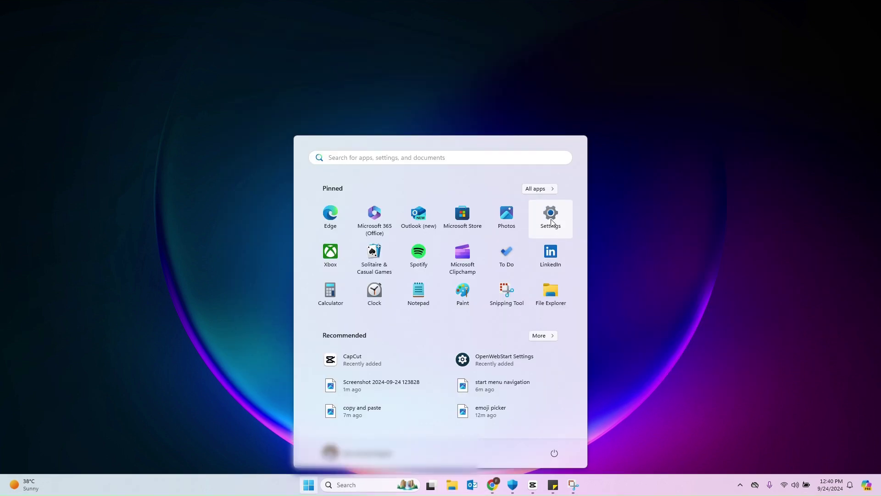
{"action": "left_click", "coordinate": [553, 222]}
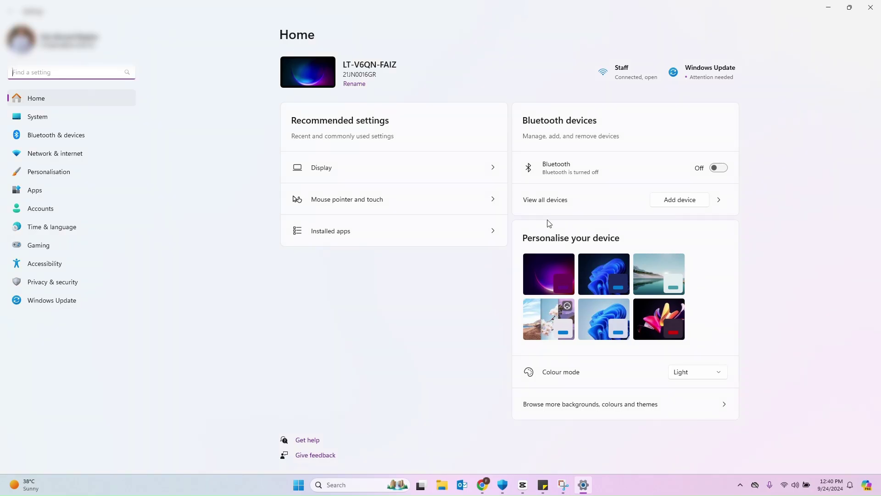
{"action": "left_click", "coordinate": [46, 264]}
{"action": "scroll", "coordinate": [524, 360], "scroll_direction": "down", "scroll_amount": 5}
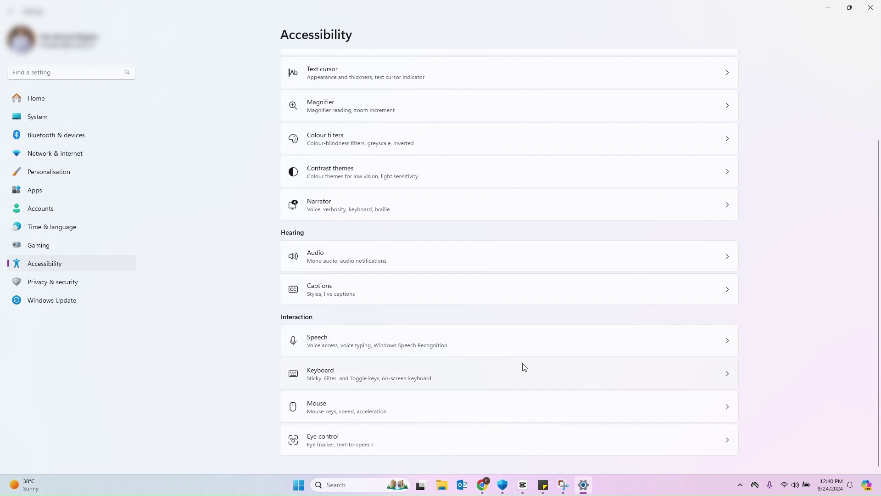
{"action": "left_click", "coordinate": [532, 375]}
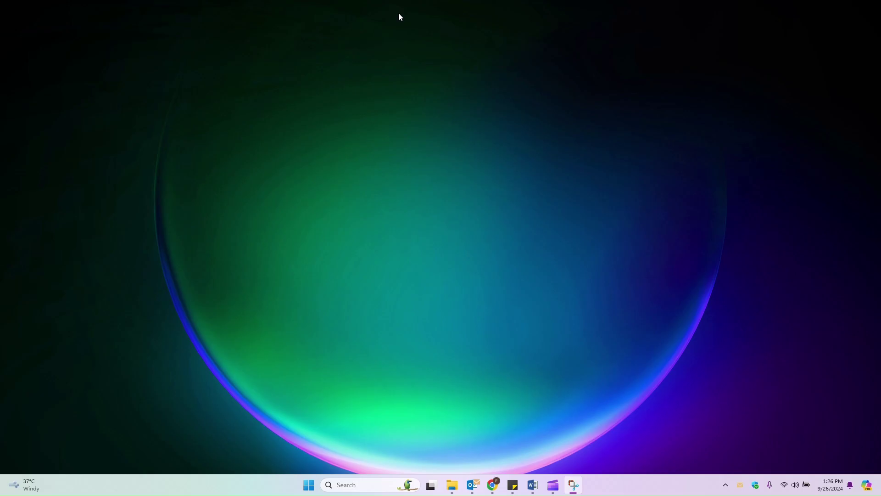
{"action": "key", "text": "Print"}
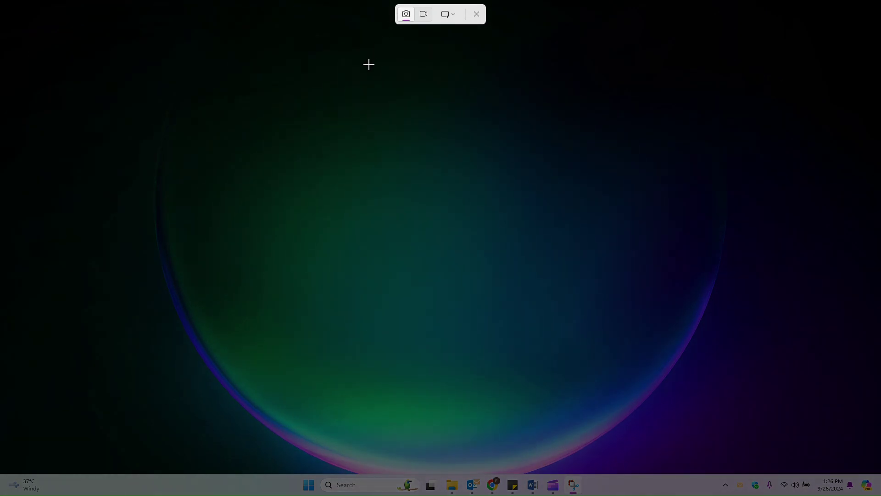
{"action": "left_click", "coordinate": [476, 15]}
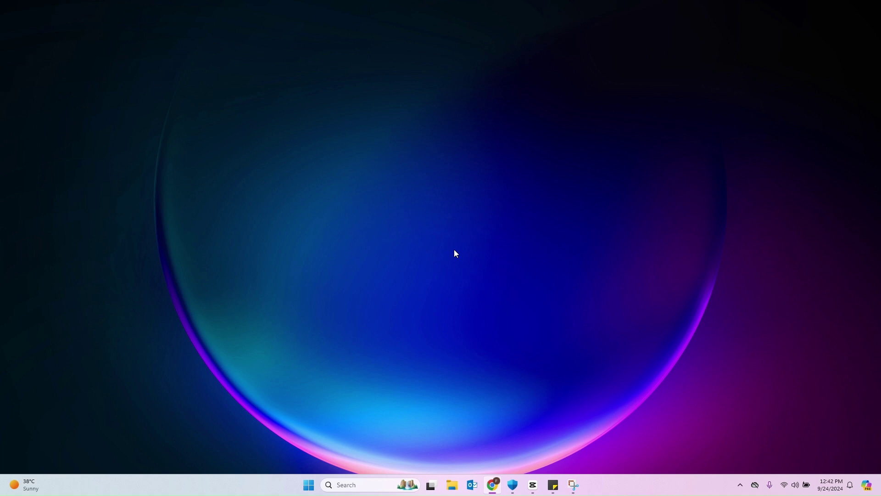
- Launch Steps Recorder from a 'step' search, centre its window, and start recording
{"action": "key", "text": "super"}
{"action": "type", "text": "s"}
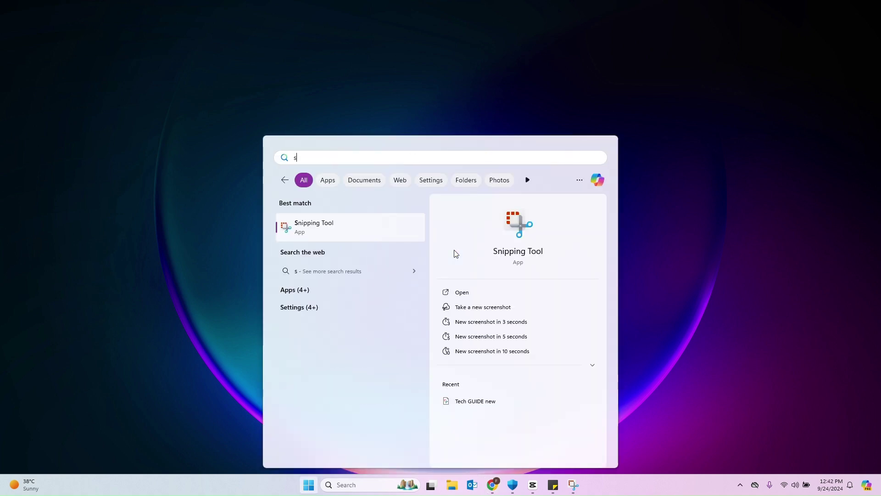
{"action": "type", "text": "tep"}
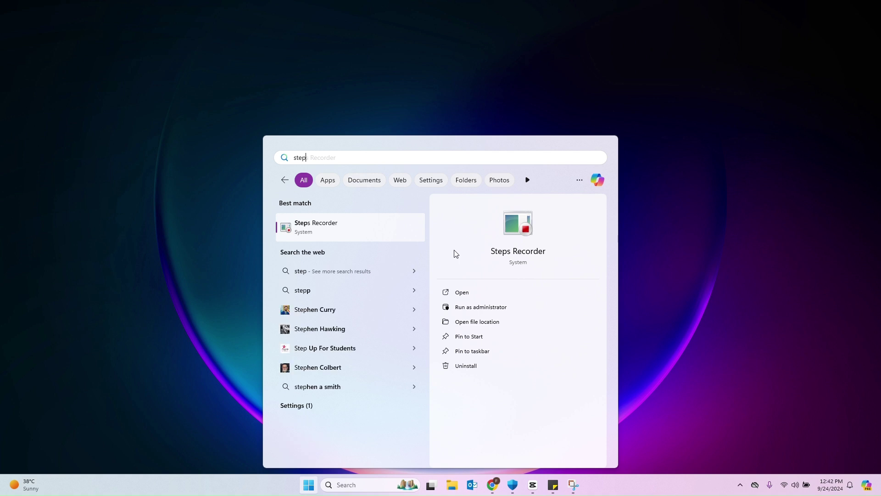
{"action": "key", "text": "Return"}
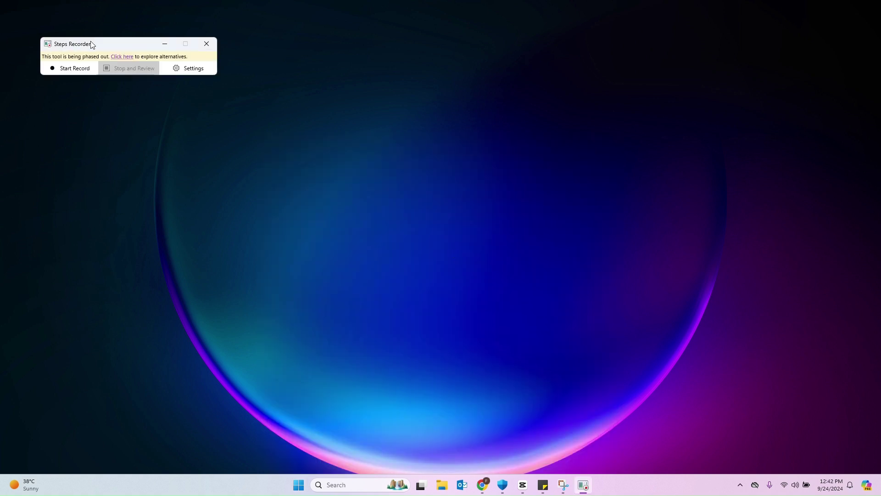
{"action": "left_click_drag", "start_coordinate": [113, 46], "coordinate": [359, 121]}
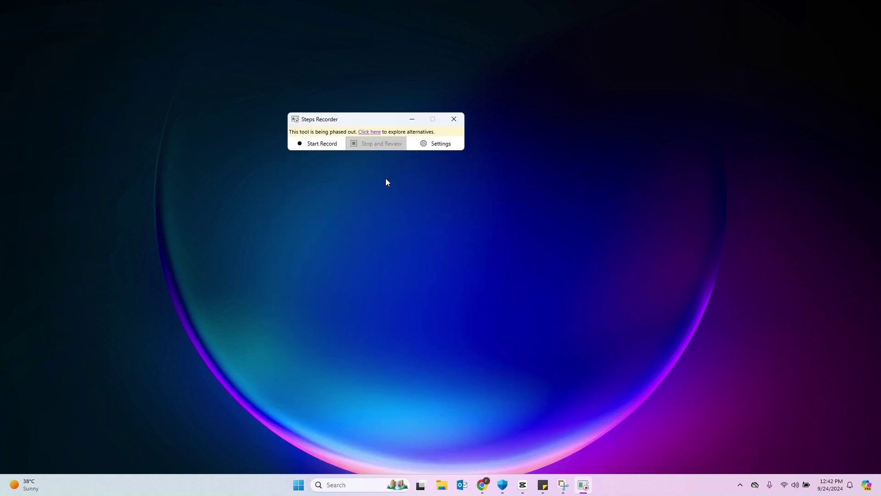
{"action": "left_click", "coordinate": [323, 143]}
- Visit Windows Security's Account protection, Device security, Device performance, Family options and Firewall pages
{"action": "left_click", "coordinate": [503, 485]}
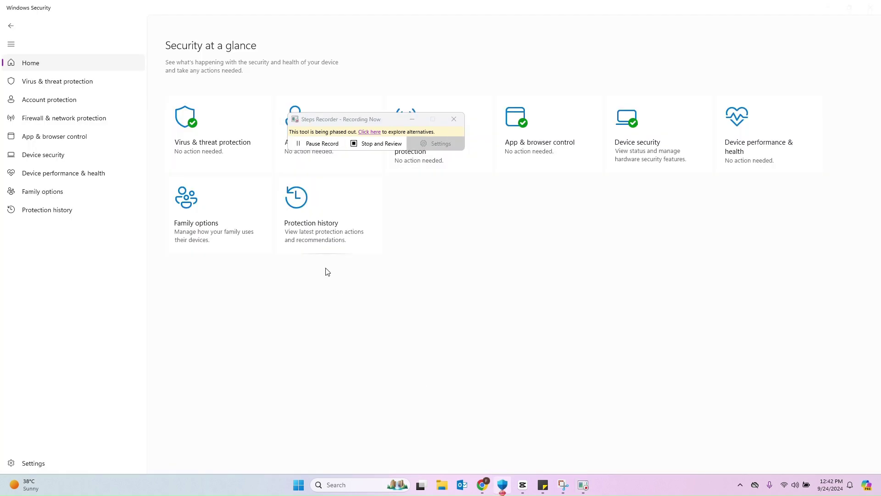
{"action": "left_click", "coordinate": [76, 100]}
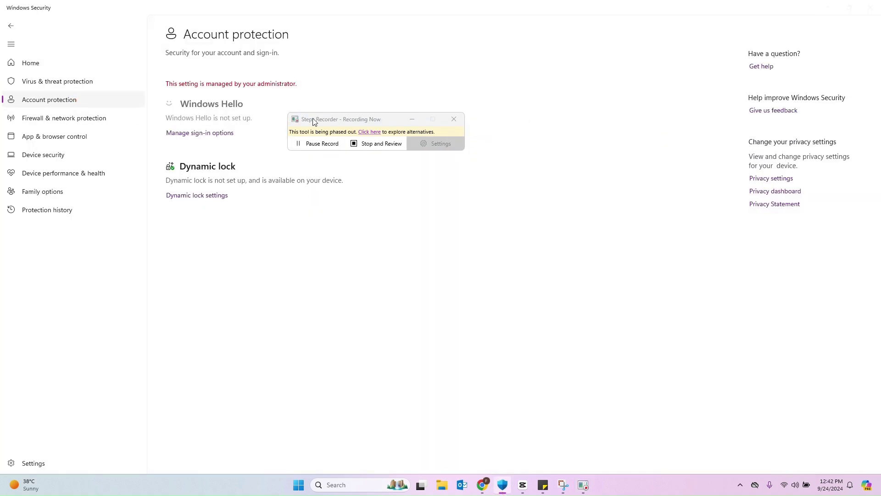
{"action": "left_click", "coordinate": [74, 153]}
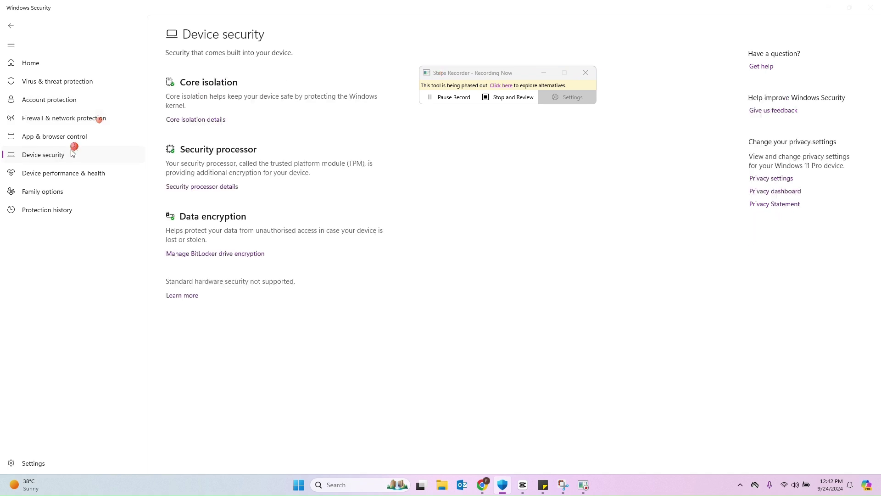
{"action": "left_click", "coordinate": [63, 171]}
{"action": "left_click", "coordinate": [53, 193]}
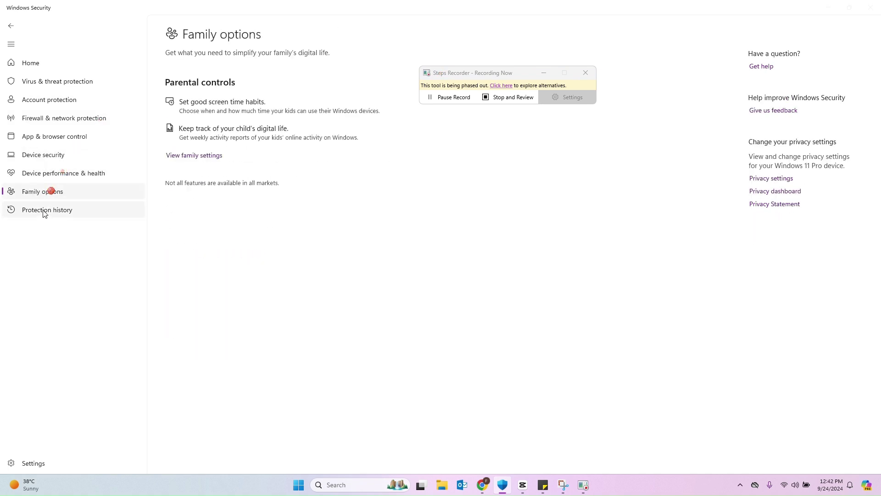
{"action": "left_click", "coordinate": [47, 118]}
- Stop recording and scroll through the captured steps with their screenshots
{"action": "left_click", "coordinate": [499, 99]}
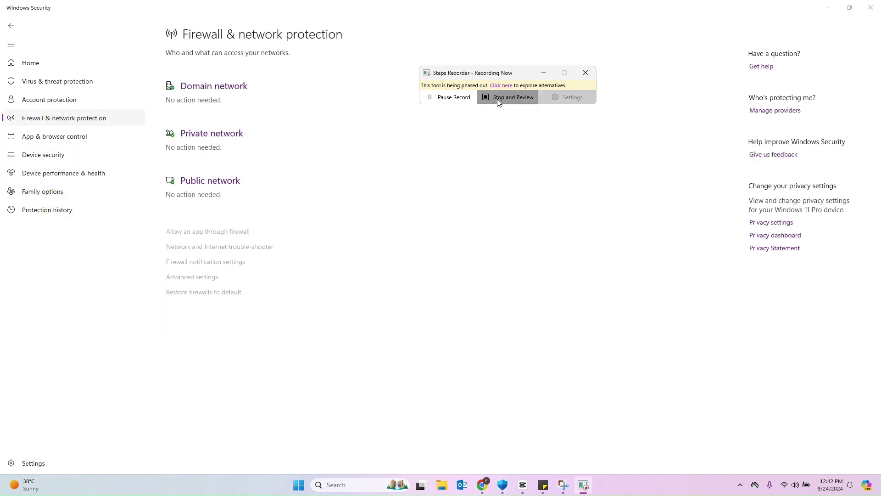
{"action": "scroll", "coordinate": [184, 207], "scroll_direction": "down", "scroll_amount": 10}
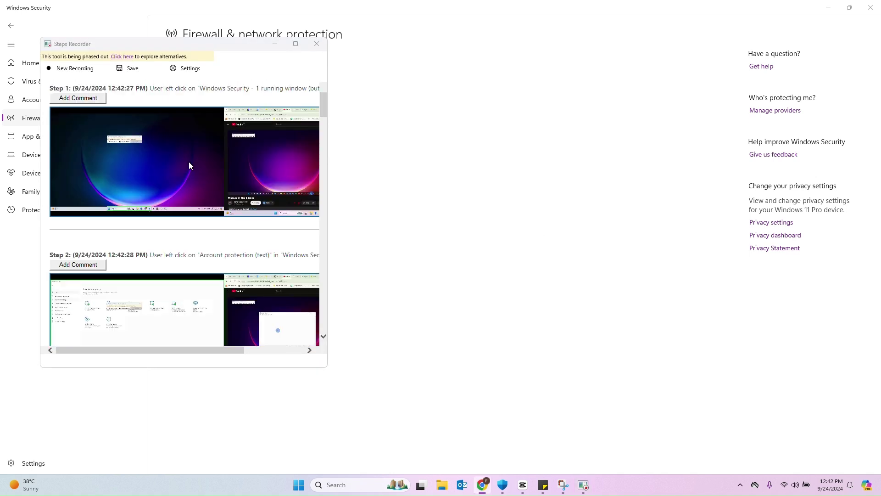
{"action": "scroll", "coordinate": [193, 170], "scroll_direction": "down", "scroll_amount": 10}
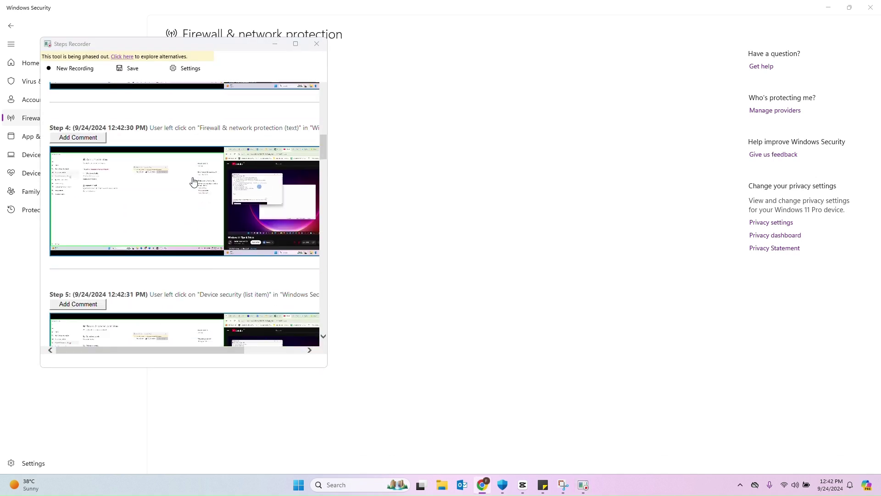
{"action": "scroll", "coordinate": [194, 181], "scroll_direction": "down", "scroll_amount": 5}
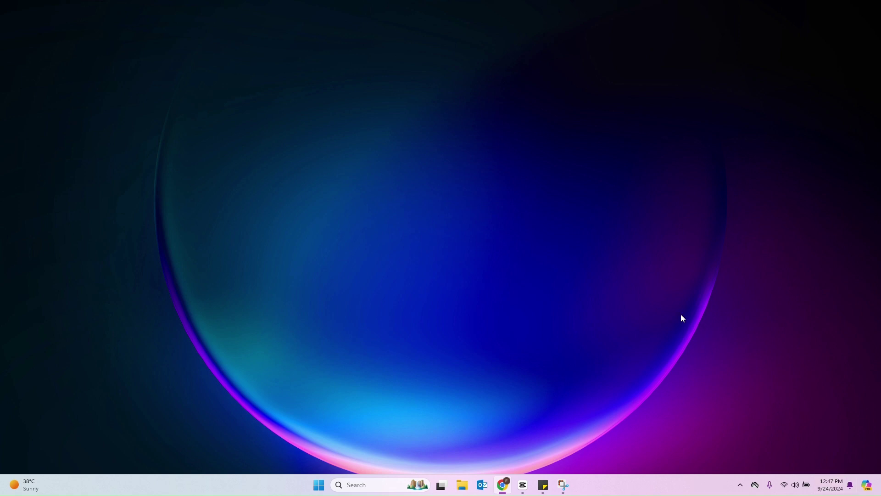
- Open the Date & time settings page from the taskbar clock's Adjust date and time option
{"action": "mouse_move", "coordinate": [834, 492]}
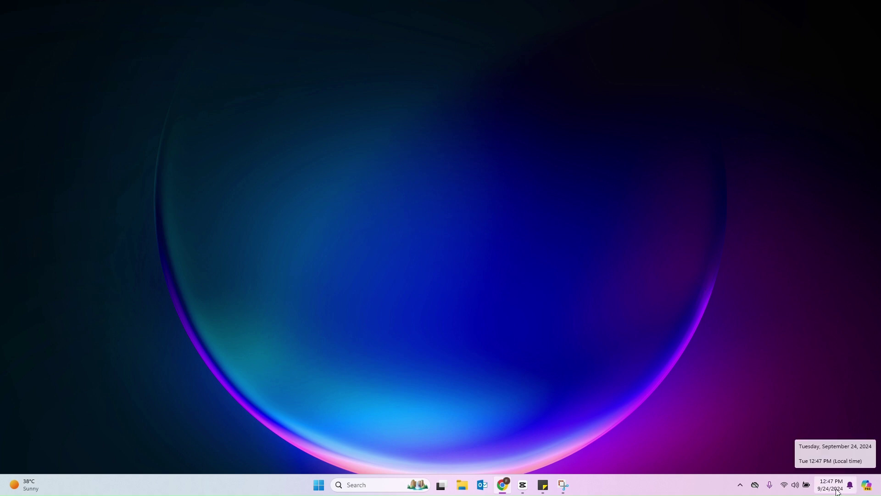
{"action": "right_click", "coordinate": [836, 489]}
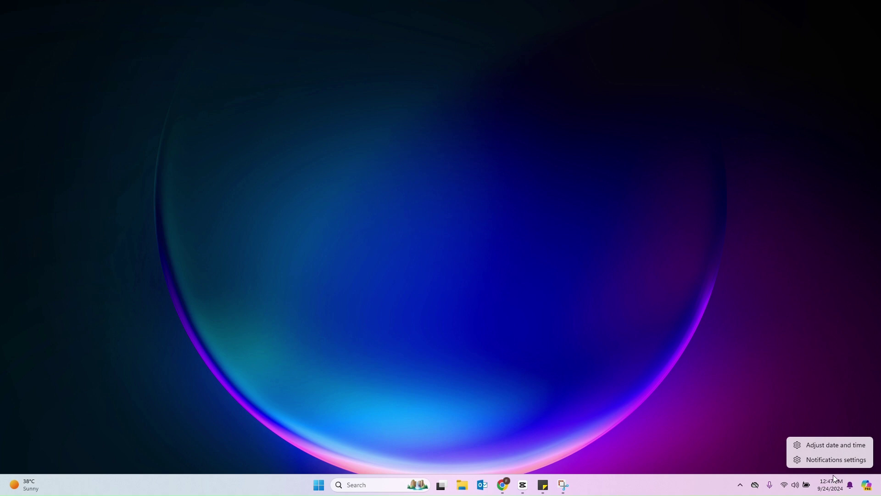
{"action": "left_click", "coordinate": [830, 446]}
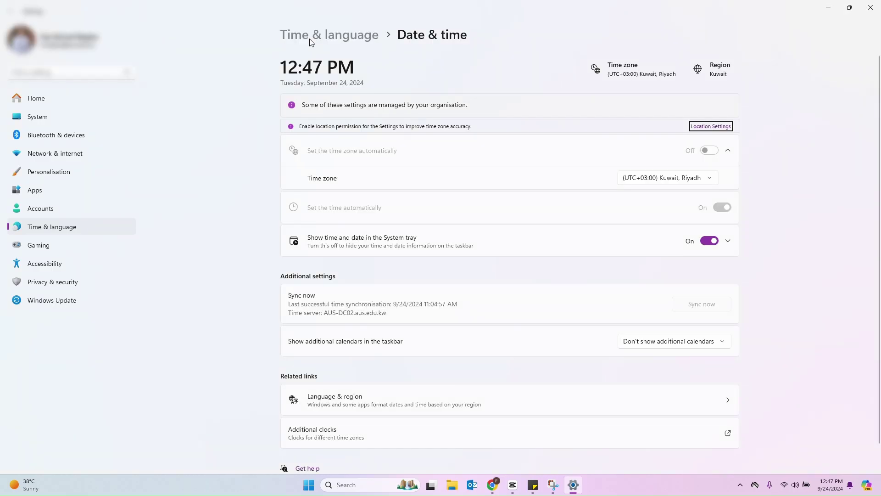
{"action": "left_click", "coordinate": [311, 41]}
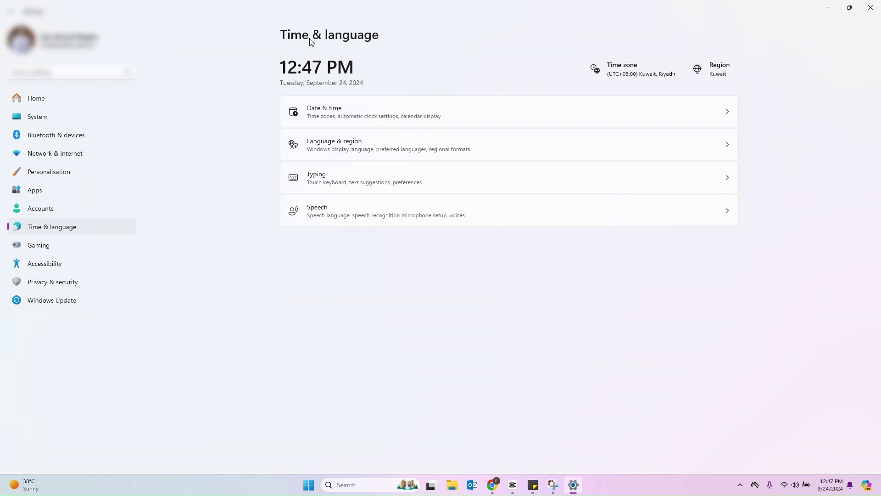
{"action": "left_click", "coordinate": [354, 115]}
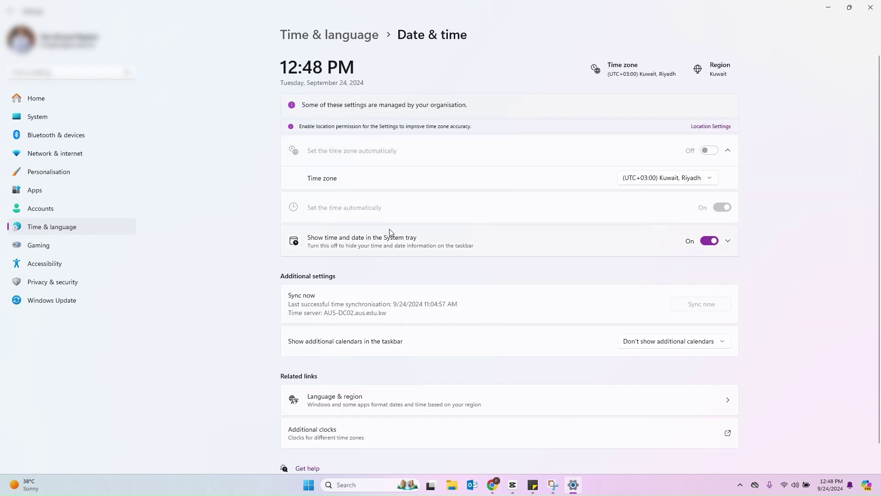
{"action": "scroll", "coordinate": [388, 239], "scroll_direction": "down", "scroll_amount": 2}
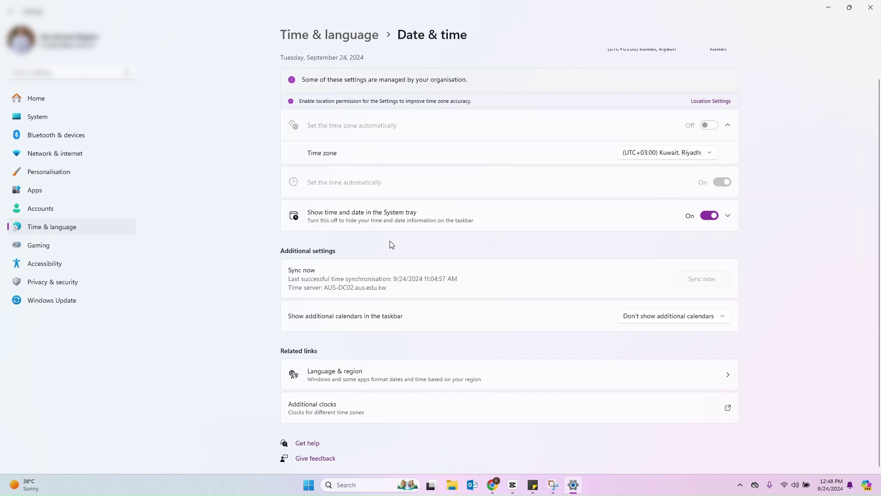
- Open Additional clocks and tick Show this clock for both extra clocks
{"action": "left_click", "coordinate": [348, 411]}
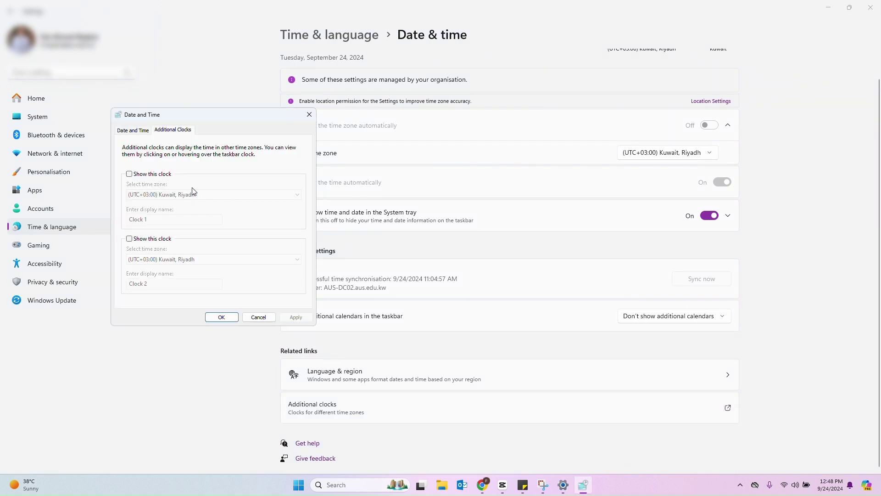
{"action": "left_click", "coordinate": [130, 174]}
{"action": "left_click", "coordinate": [158, 239]}
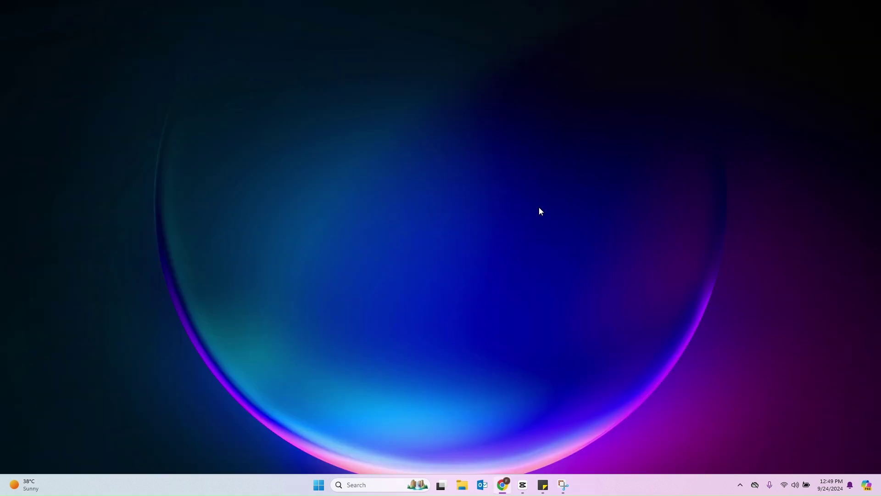
- Set Choose your mode to Dark under Personalisation > Colours
{"action": "right_click", "coordinate": [539, 208]}
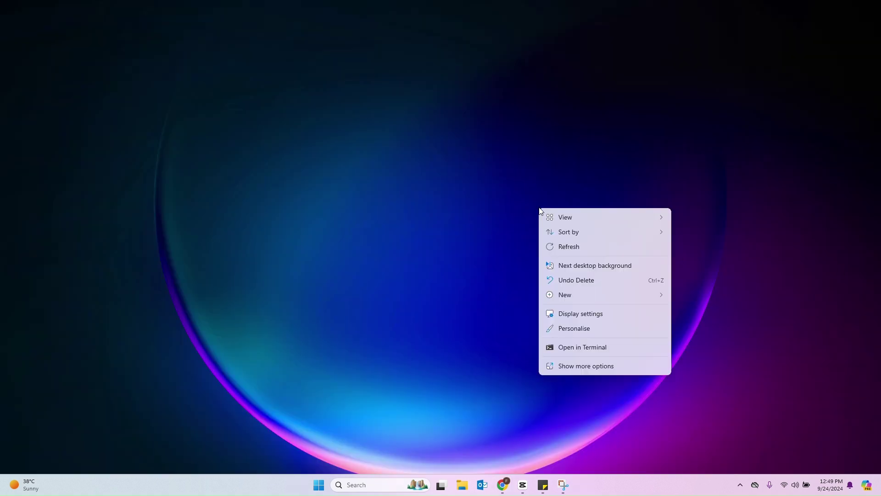
{"action": "left_click", "coordinate": [582, 329]}
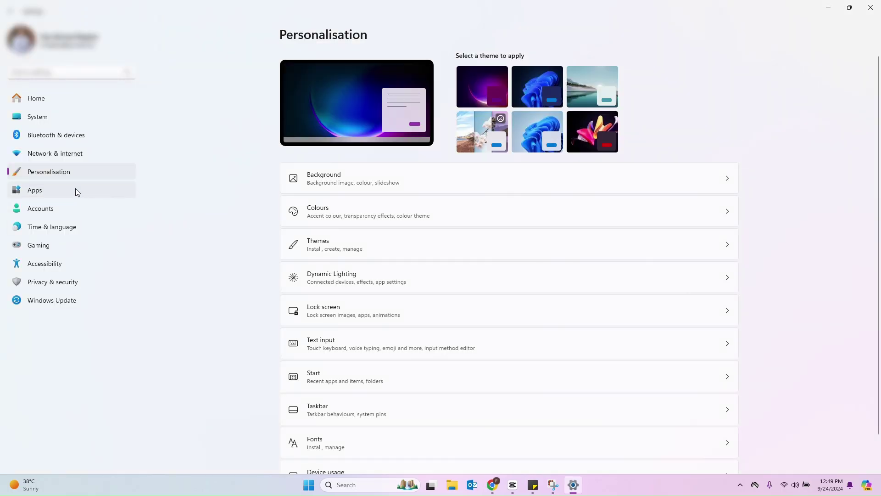
{"action": "left_click", "coordinate": [357, 210]}
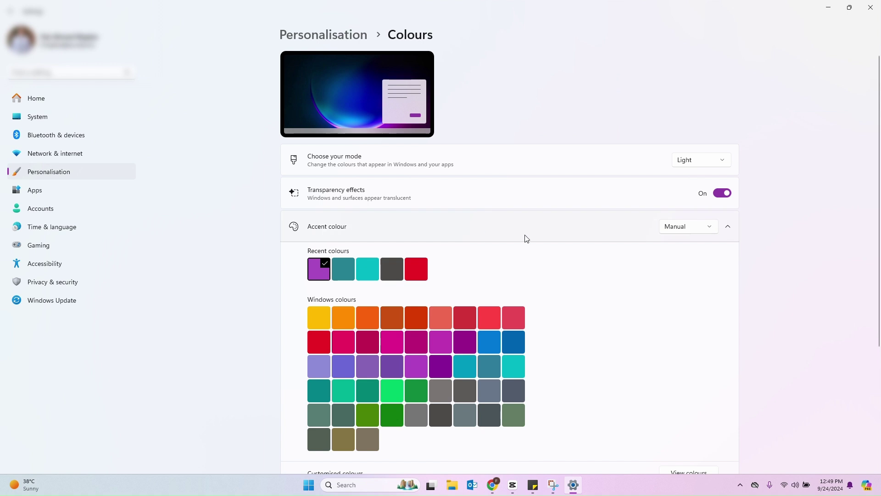
{"action": "left_click", "coordinate": [701, 166]}
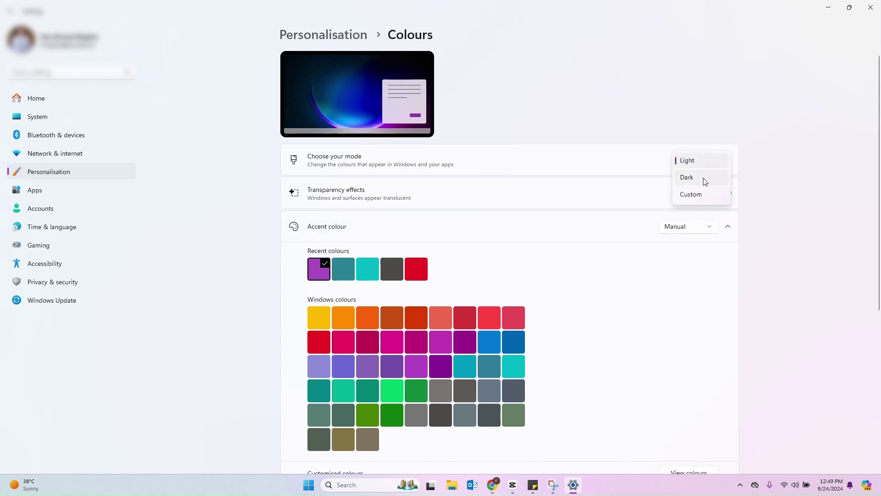
{"action": "left_click", "coordinate": [705, 181]}
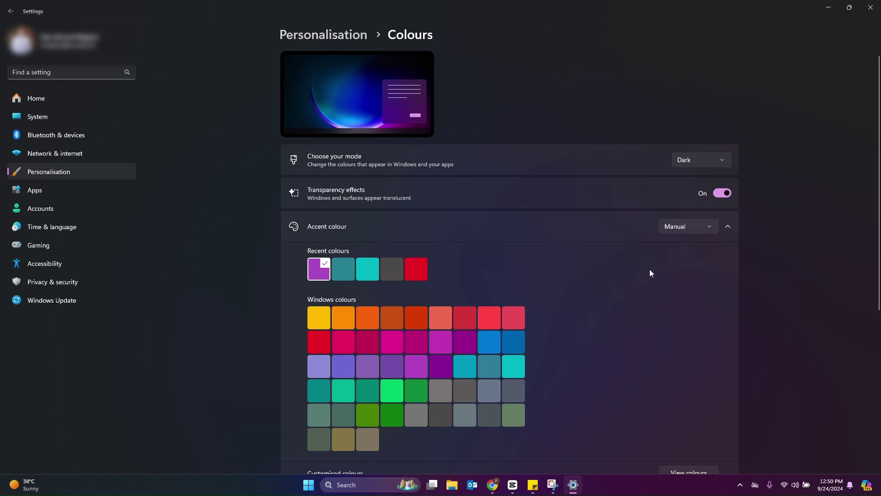
{"action": "scroll", "coordinate": [599, 263], "scroll_direction": "down", "scroll_amount": 4}
{"action": "scroll", "coordinate": [600, 263], "scroll_direction": "up", "scroll_amount": 3}
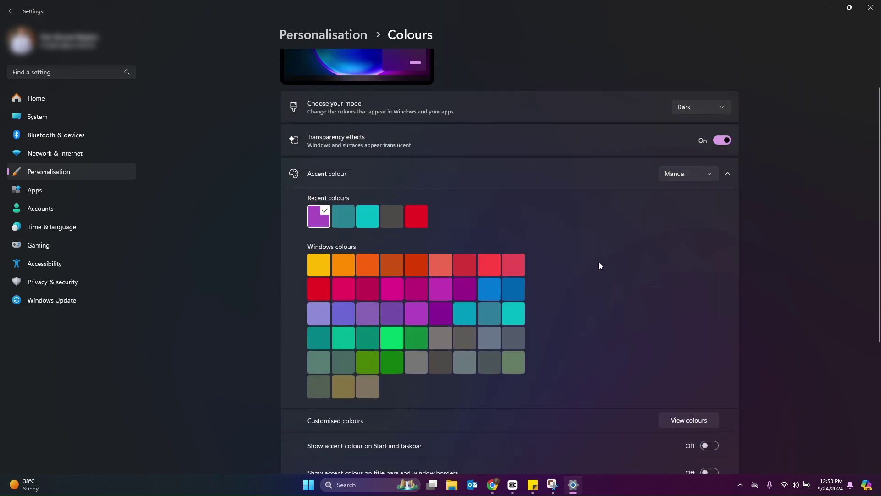
{"action": "scroll", "coordinate": [599, 263], "scroll_direction": "up", "scroll_amount": 1}
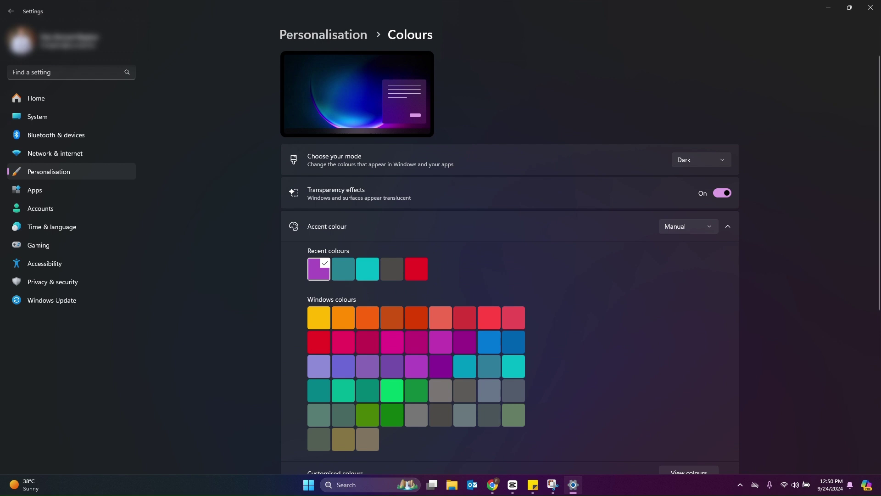
{"action": "key", "text": "alt+Tab"}
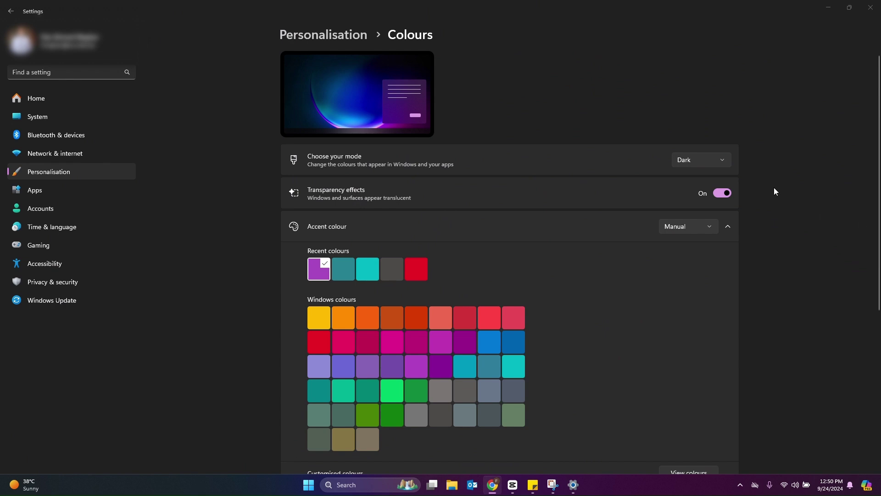
{"action": "scroll", "coordinate": [576, 163], "scroll_direction": "down", "scroll_amount": 7}
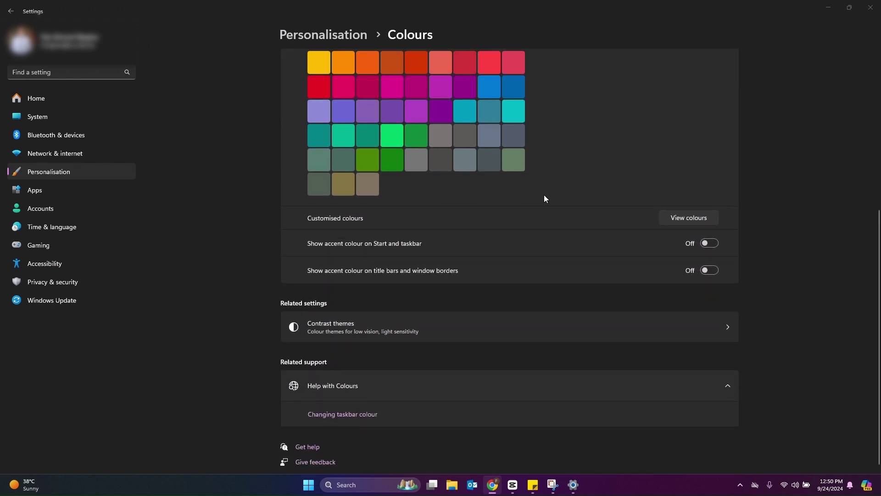
{"action": "scroll", "coordinate": [552, 253], "scroll_direction": "up", "scroll_amount": 2}
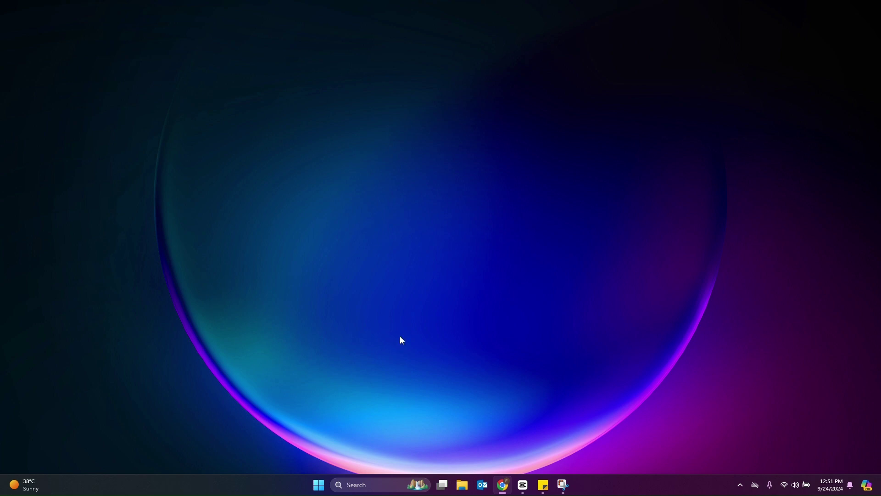
{"action": "left_click", "coordinate": [319, 485]}
{"action": "left_click", "coordinate": [548, 218]}
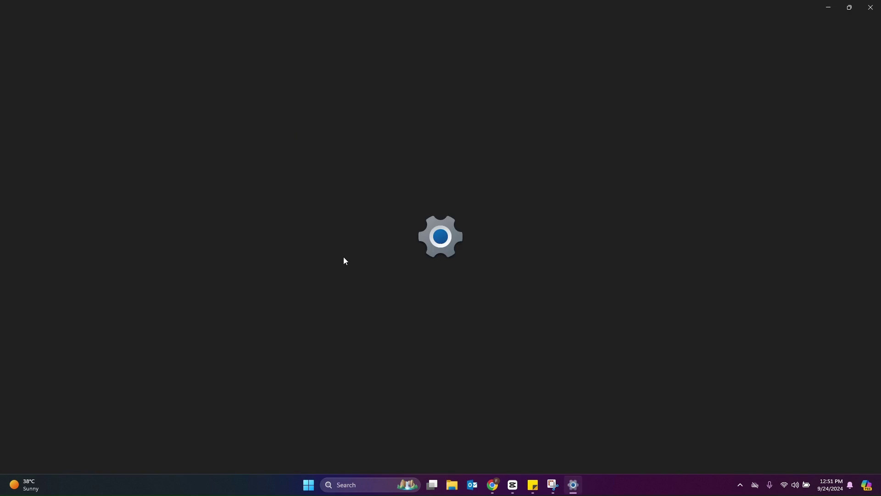
{"action": "left_click", "coordinate": [62, 191]}
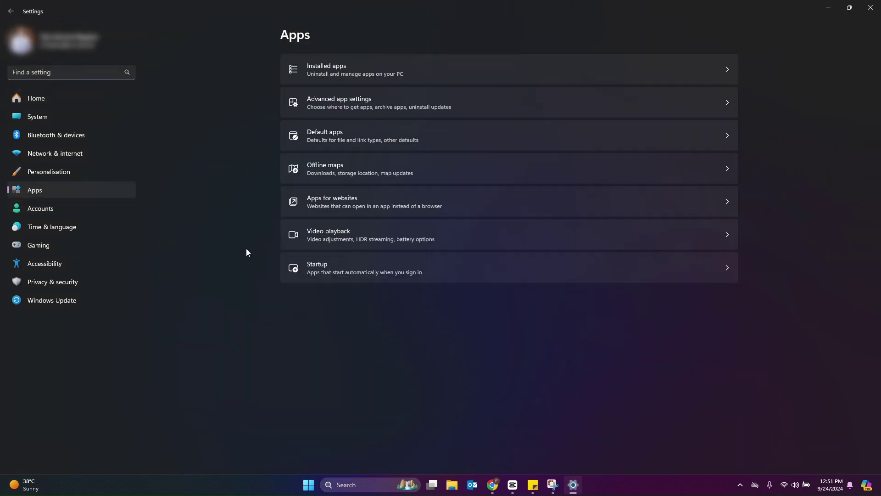
{"action": "left_click", "coordinate": [488, 264]}
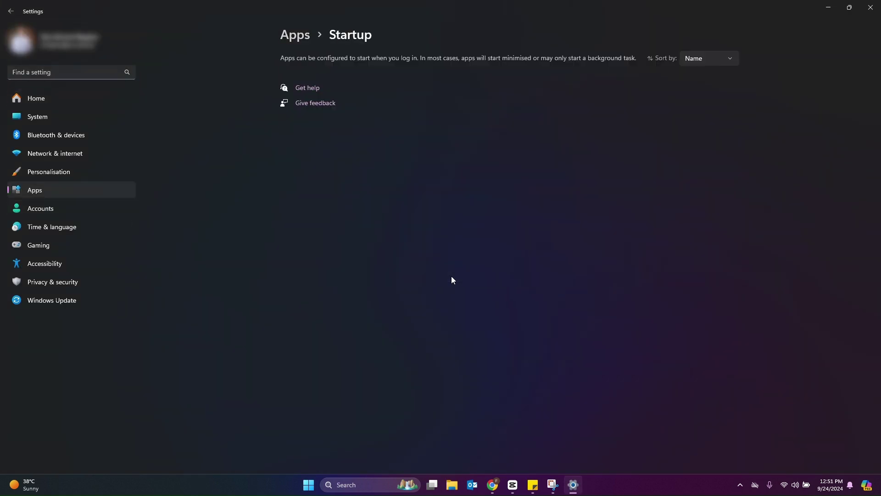
{"action": "scroll", "coordinate": [474, 202], "scroll_direction": "down", "scroll_amount": 5}
{"action": "scroll", "coordinate": [474, 202], "scroll_direction": "up", "scroll_amount": 4}
{"action": "scroll", "coordinate": [473, 203], "scroll_direction": "down", "scroll_amount": 4}
{"action": "scroll", "coordinate": [473, 203], "scroll_direction": "up", "scroll_amount": 5}
{"action": "scroll", "coordinate": [473, 203], "scroll_direction": "down", "scroll_amount": 5}
{"action": "scroll", "coordinate": [569, 232], "scroll_direction": "up", "scroll_amount": 5}
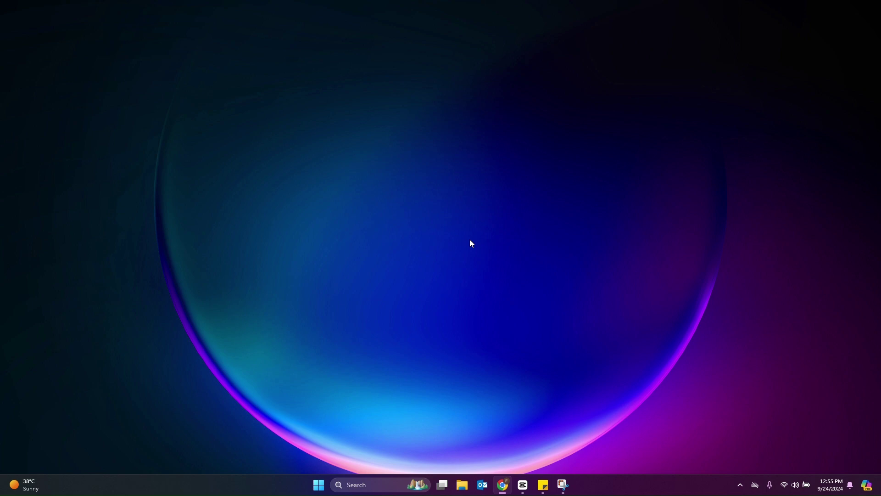
{"action": "key", "text": "super"}
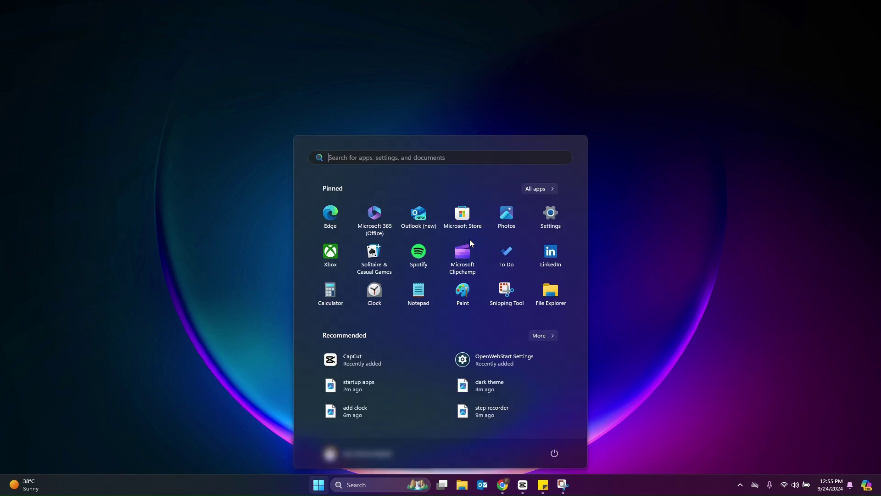
{"action": "type", "text": "tur"}
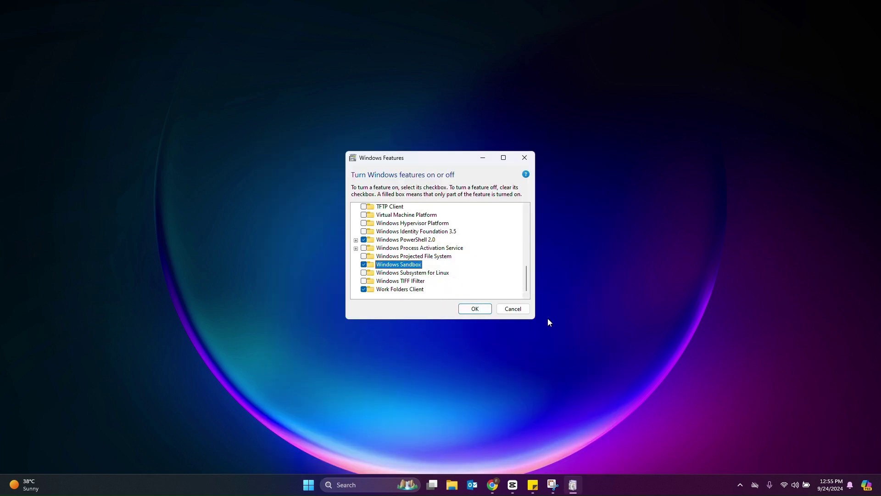
{"action": "left_click", "coordinate": [517, 311]}
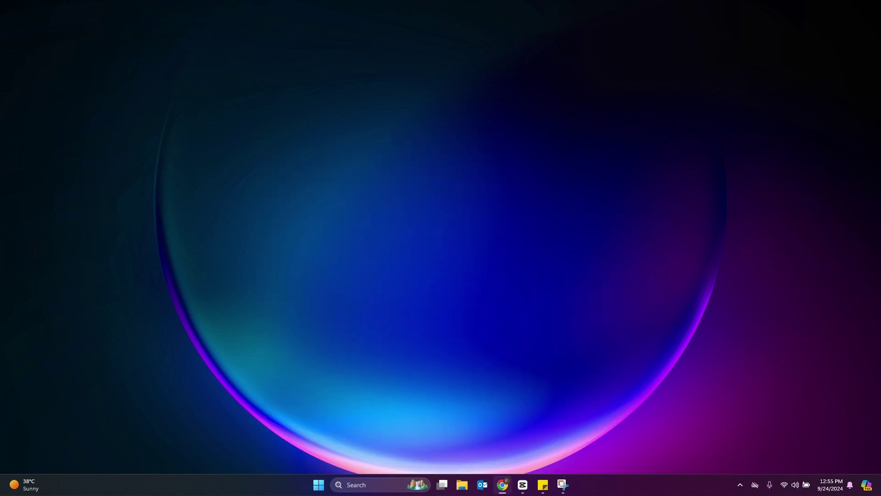
{"action": "key", "text": "super"}
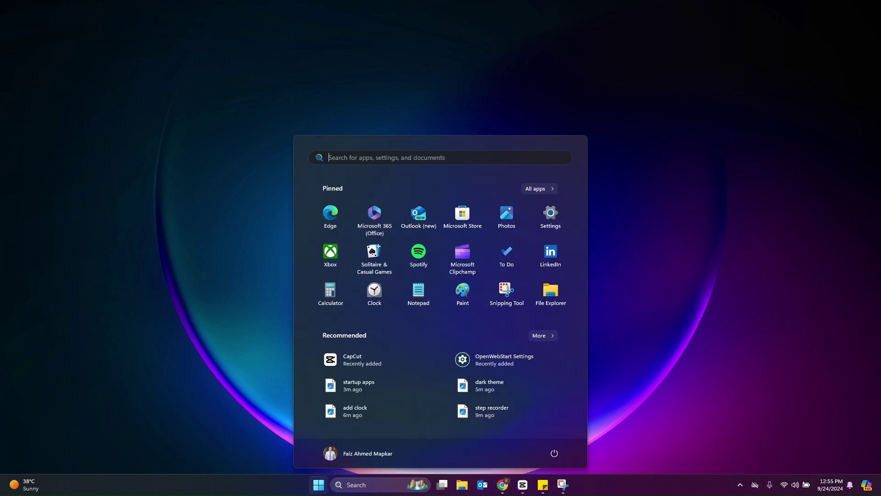
{"action": "type", "text": "windo"}
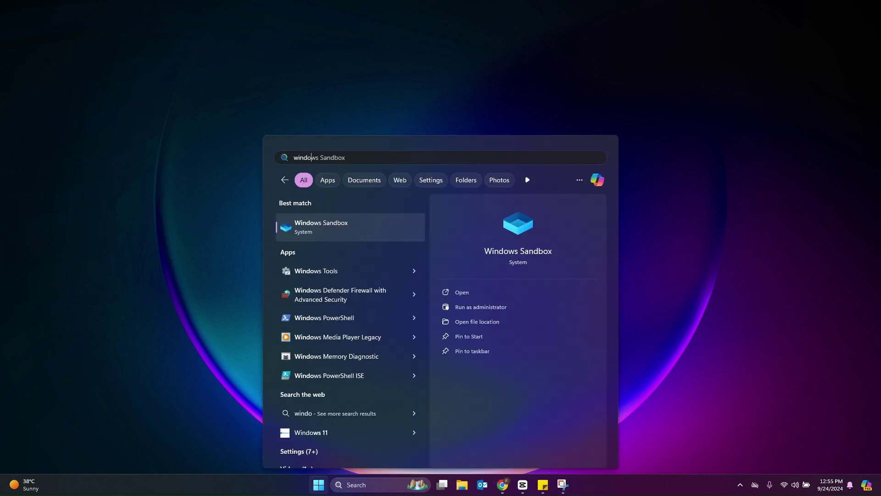
{"action": "key", "text": "Return"}
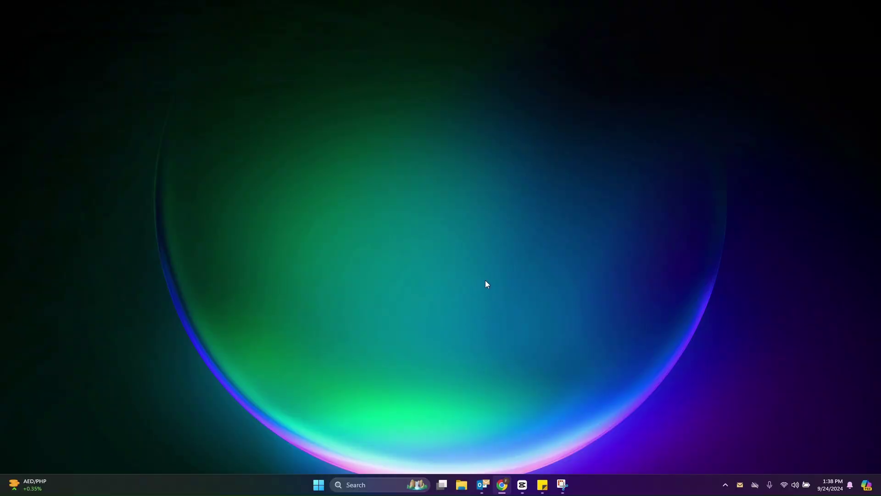
- Launch Sticky Notes from a Start search for 'st' and write 'todays task' in the new note
{"action": "key", "text": "super"}
{"action": "type", "text": "sti"}
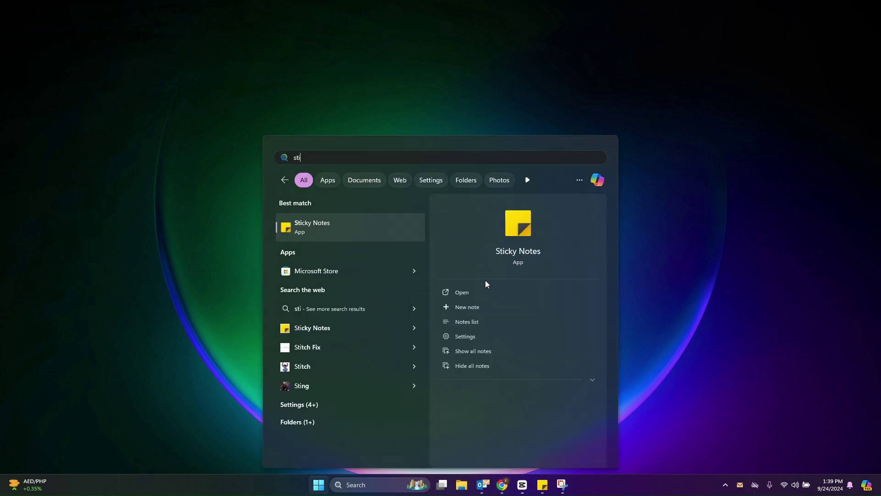
{"action": "left_click", "coordinate": [490, 287]}
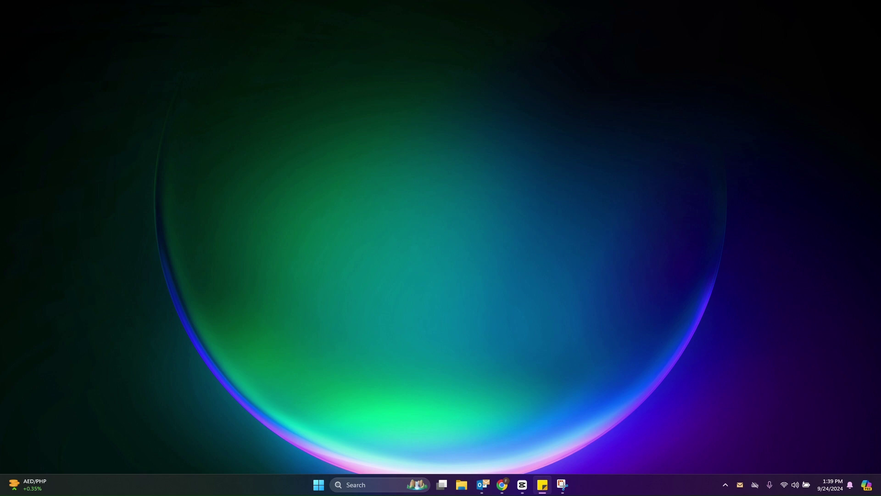
{"action": "left_click_drag", "start_coordinate": [367, 209], "coordinate": [374, 193]}
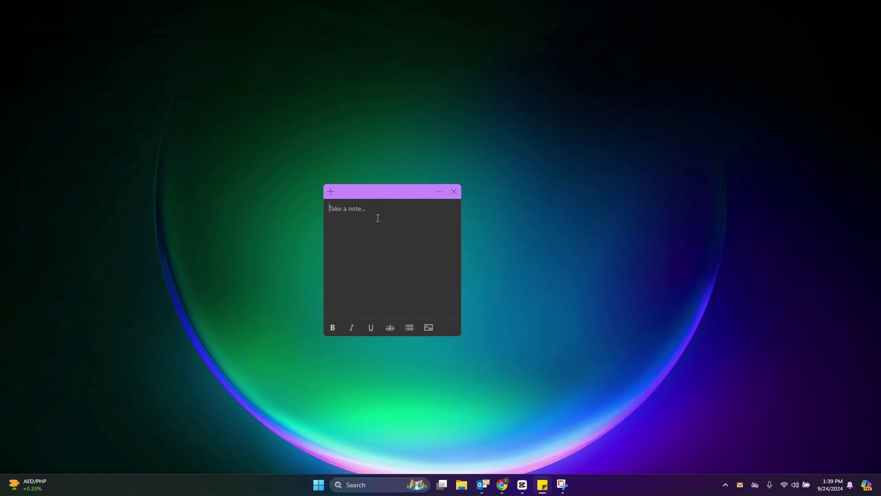
{"action": "type", "text": "todays task"}
{"action": "left_click", "coordinate": [502, 485]}
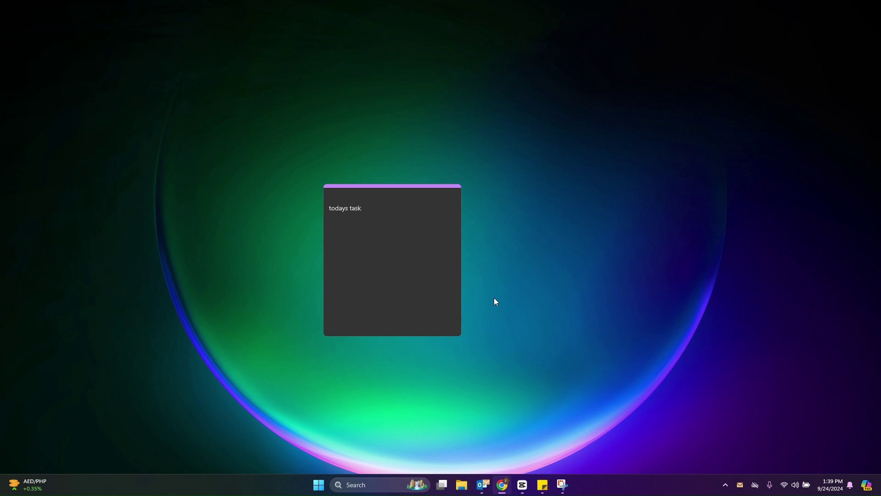
- Open Outlook's Notes from the taskbar and open the 'todays task' note
{"action": "left_click", "coordinate": [430, 193]}
{"action": "left_click", "coordinate": [611, 252]}
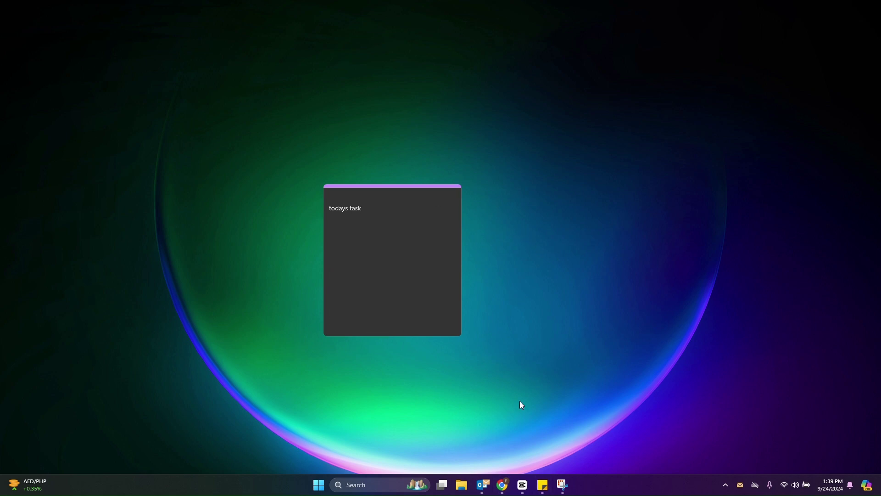
{"action": "left_click", "coordinate": [483, 484]}
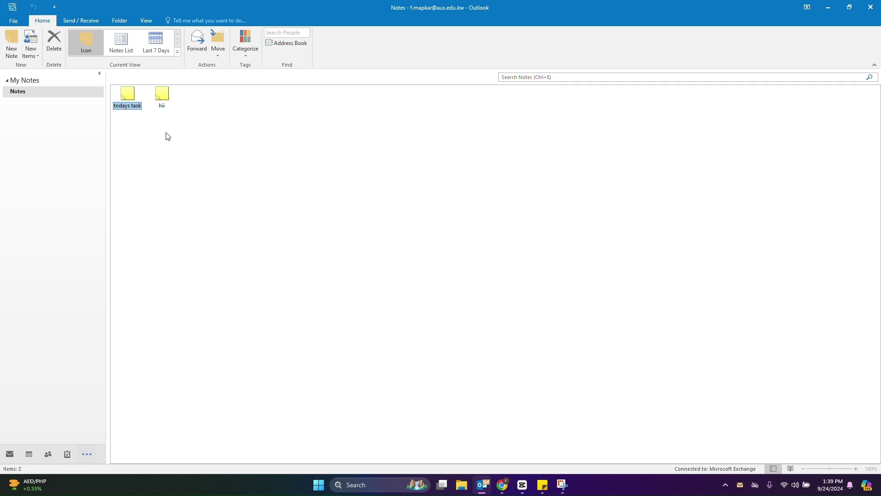
{"action": "left_click", "coordinate": [166, 96]}
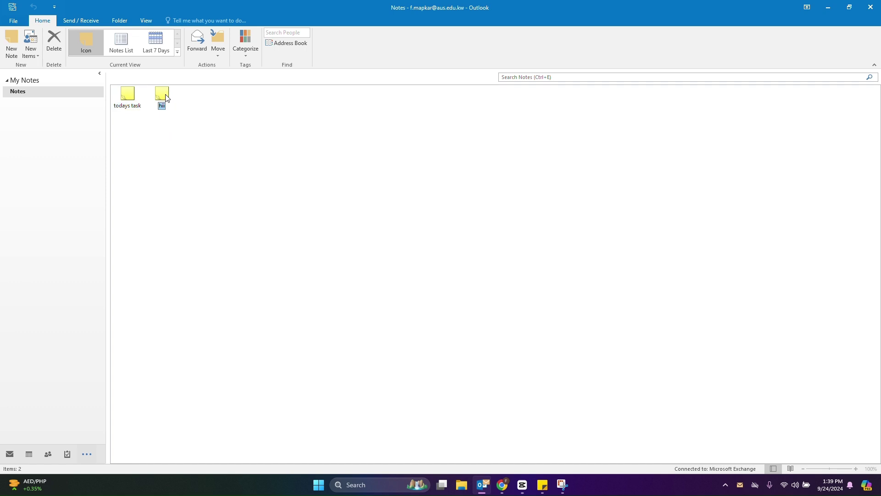
{"action": "double_click", "coordinate": [133, 97]}
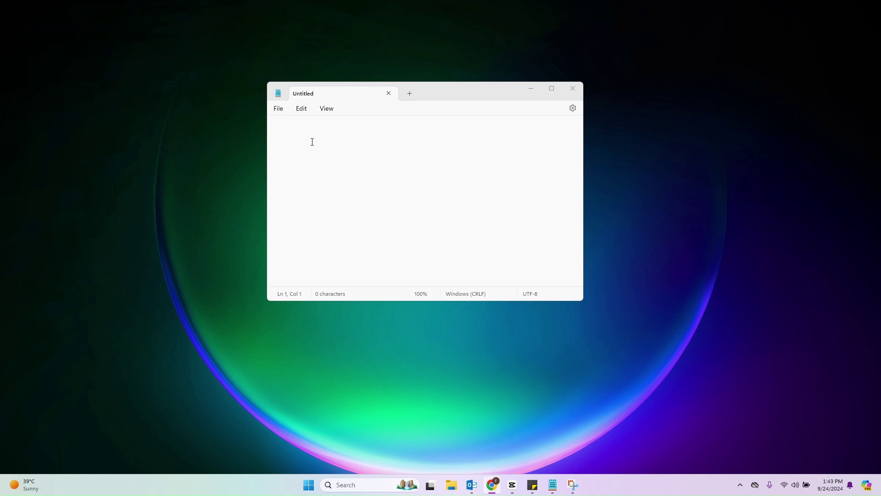
{"action": "left_click", "coordinate": [293, 130]}
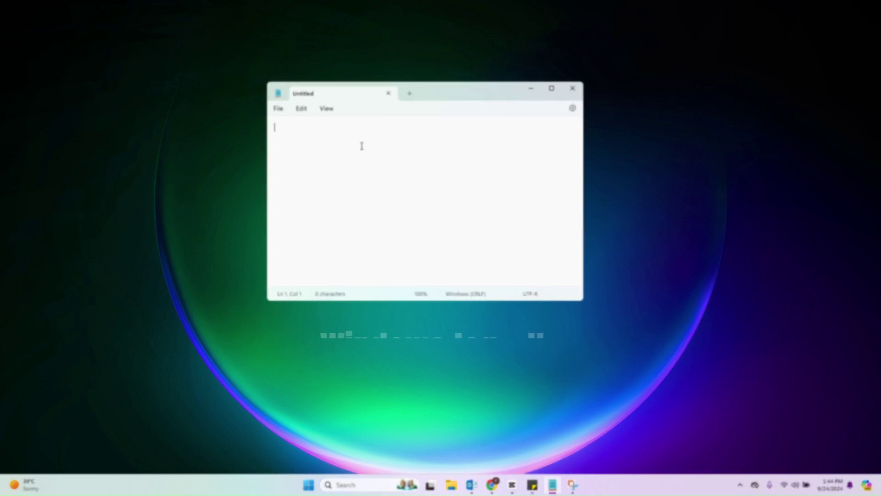
{"action": "key", "text": "super+h"}
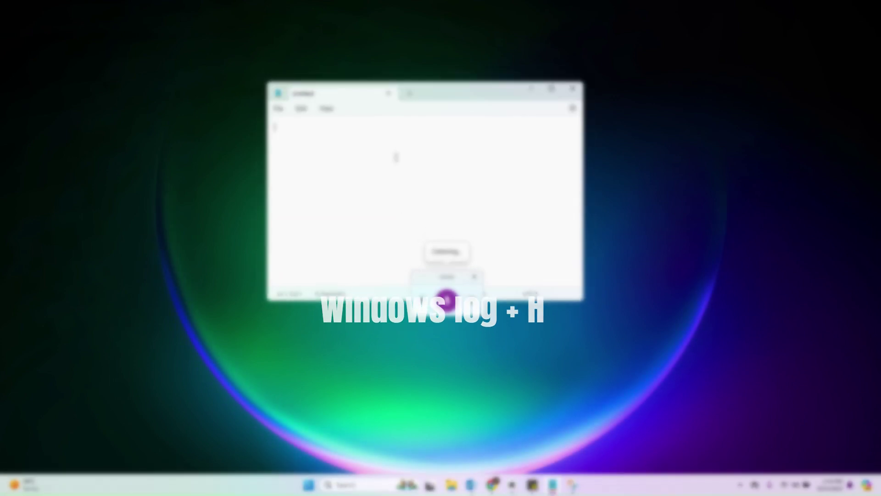
{"action": "left_click", "coordinate": [449, 301]}
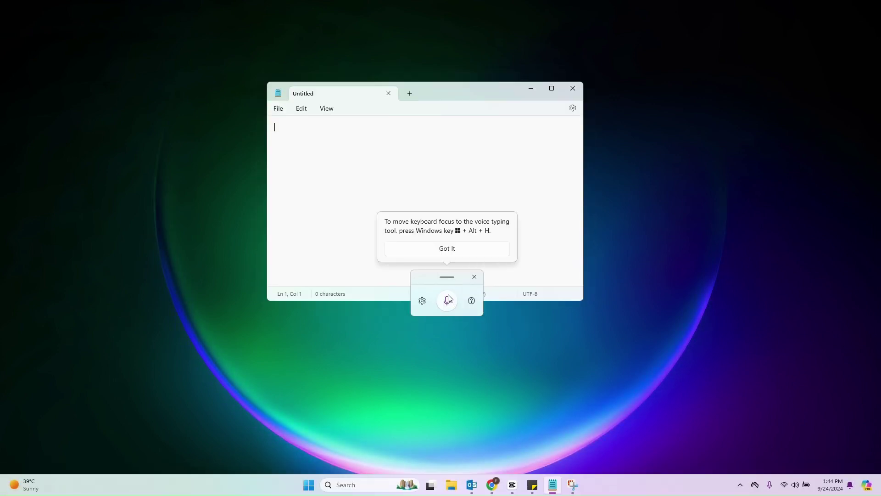
{"action": "left_click", "coordinate": [448, 248]}
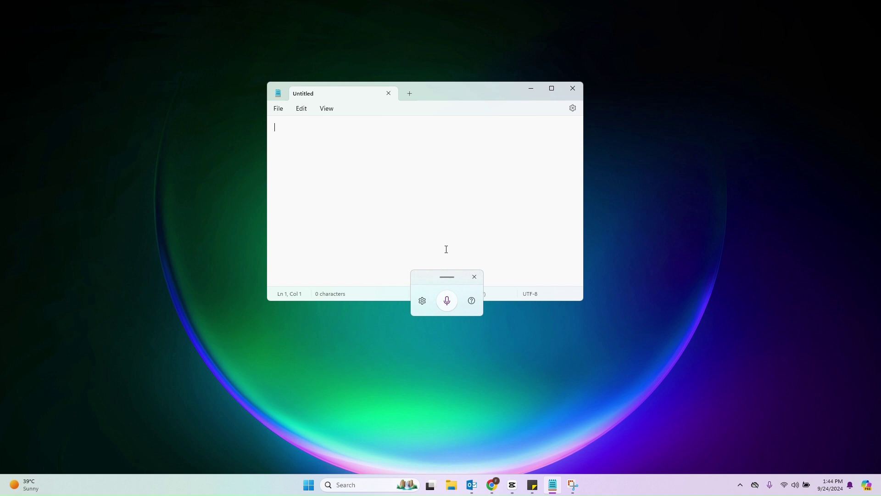
{"action": "left_click", "coordinate": [446, 304]}
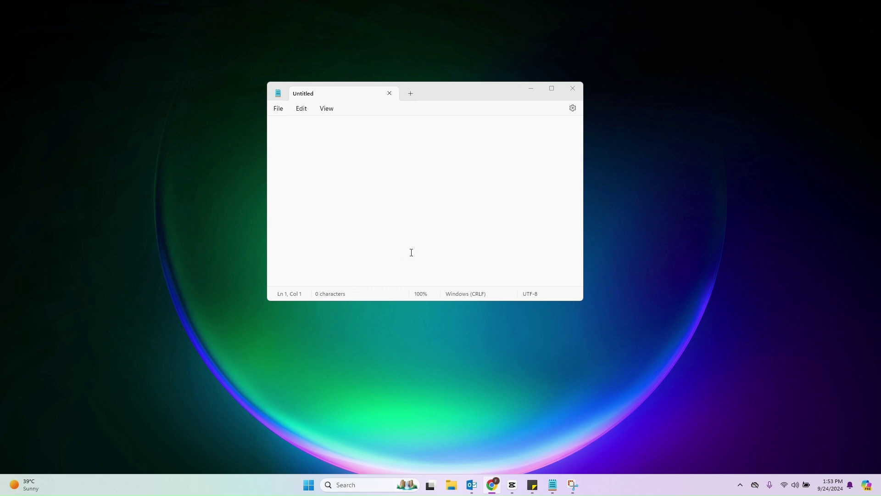
- Open Game Bar over Notepad with Win+G, record a clip with Win+Alt+R, then stop it
{"action": "left_click", "coordinate": [380, 175]}
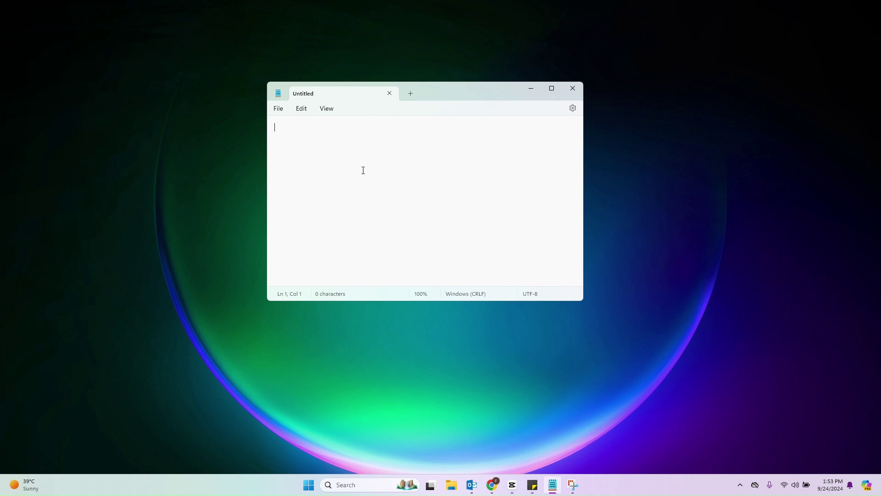
{"action": "key", "text": "super+g"}
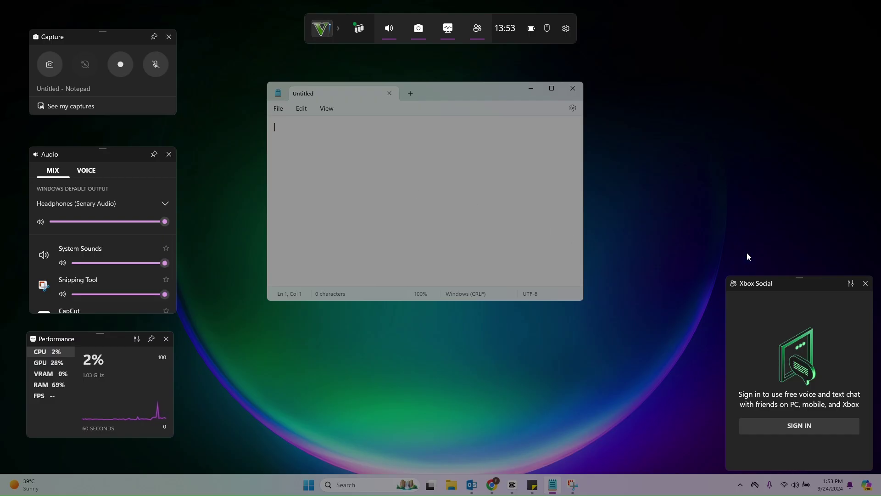
{"action": "left_click_drag", "start_coordinate": [773, 282], "coordinate": [753, 240]}
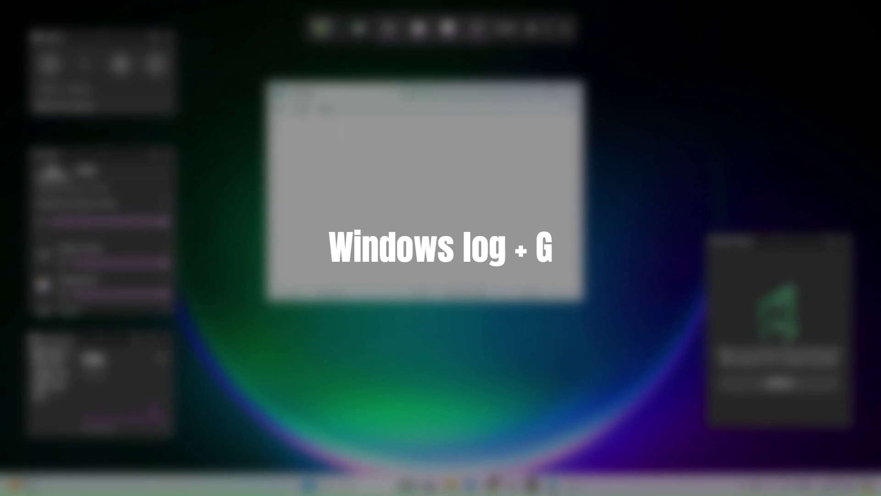
{"action": "key", "text": "Escape"}
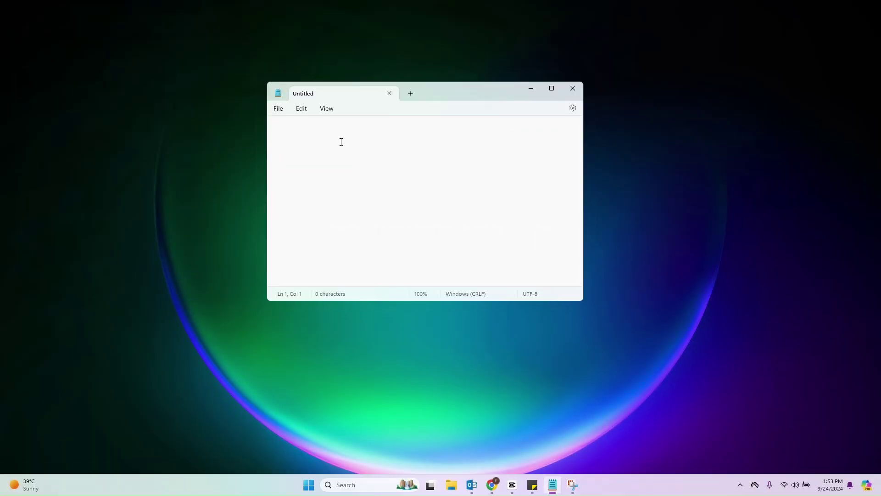
{"action": "key", "text": "super+g"}
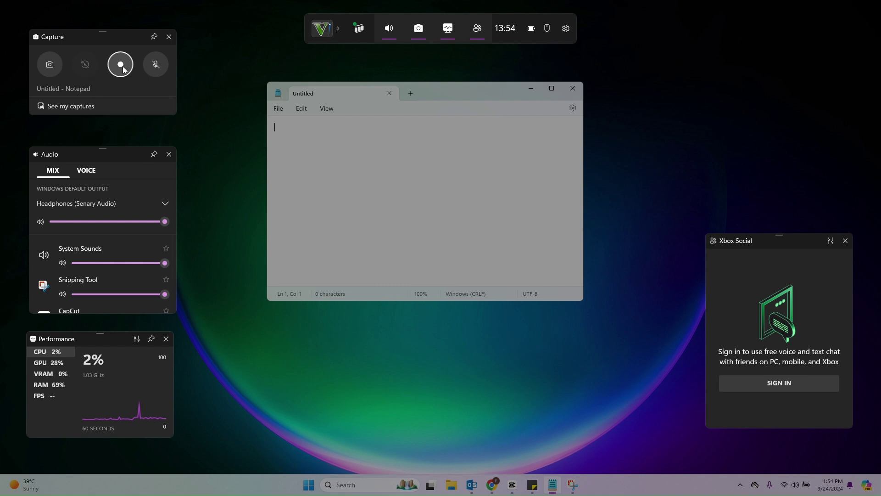
{"action": "key", "text": "super+alt+r"}
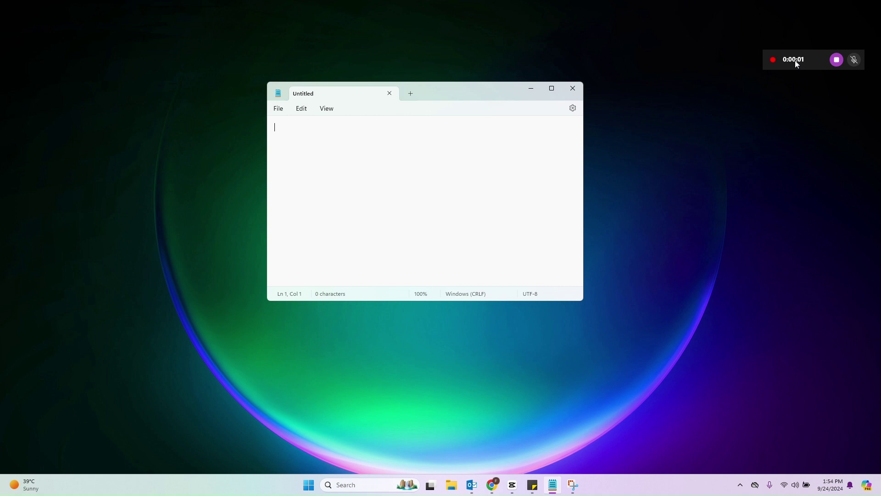
{"action": "left_click", "coordinate": [837, 60]}
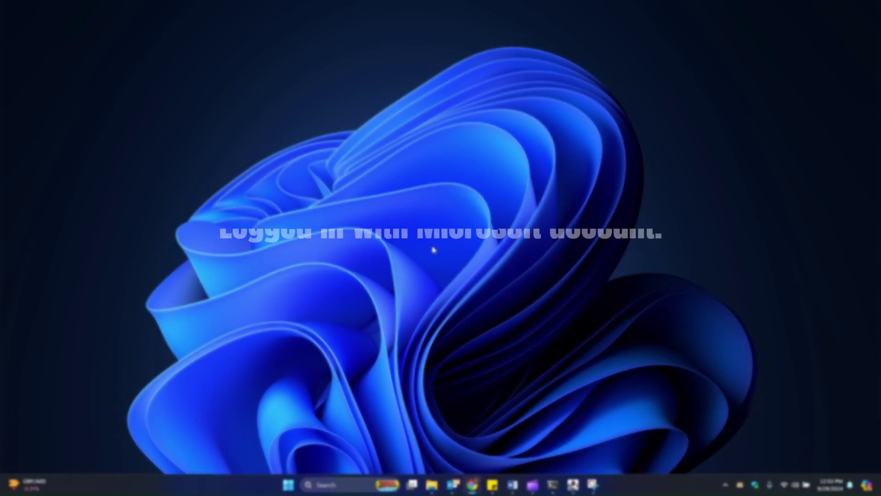
- Launch Quick Assist from Start's All apps list using the Q letter index
{"action": "left_click", "coordinate": [288, 484]}
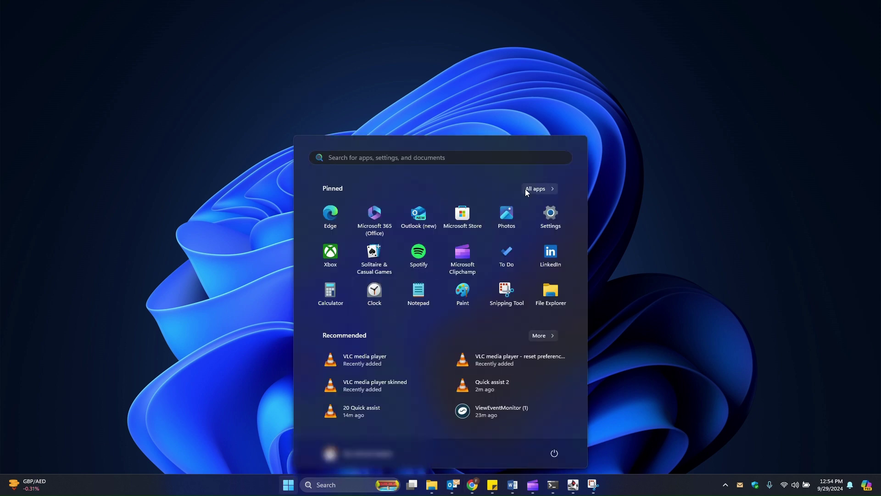
{"action": "left_click", "coordinate": [526, 190]}
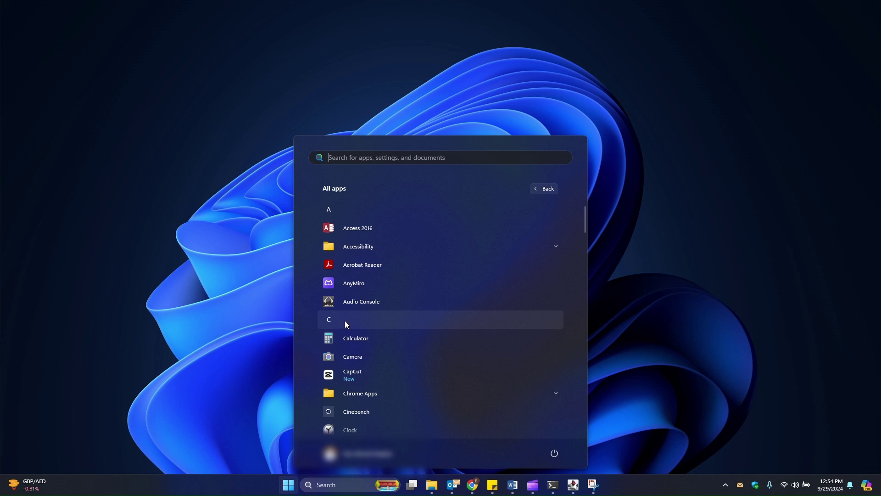
{"action": "left_click", "coordinate": [345, 321]}
{"action": "left_click", "coordinate": [456, 330]}
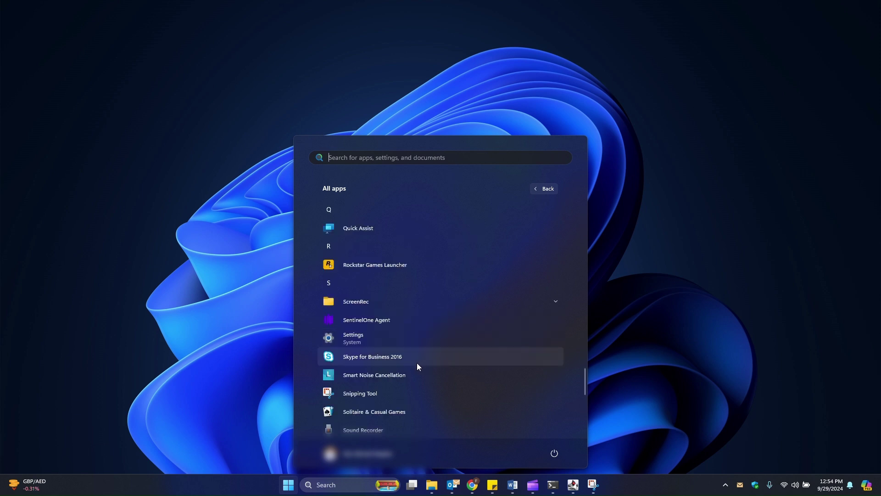
{"action": "left_click", "coordinate": [376, 228]}
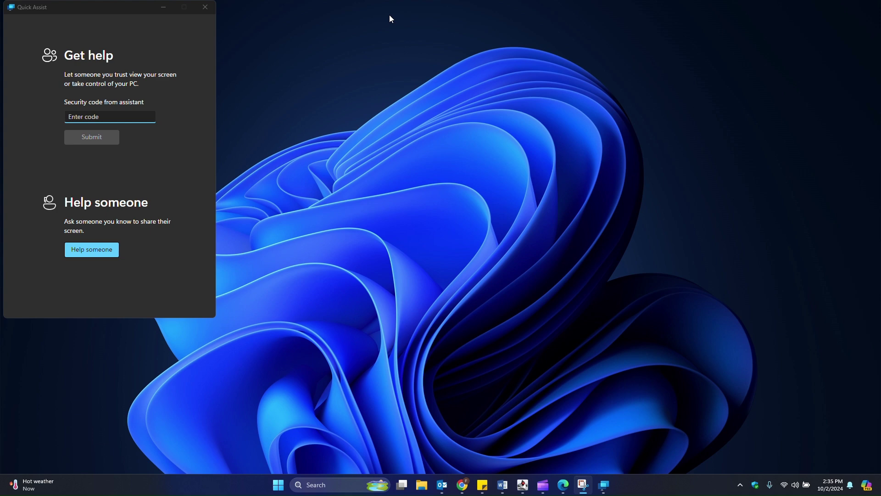
- Generate a security code as helper, enter and submit it on the other PC, and allow screen sharing
{"action": "key", "text": "ctrl+super+q"}
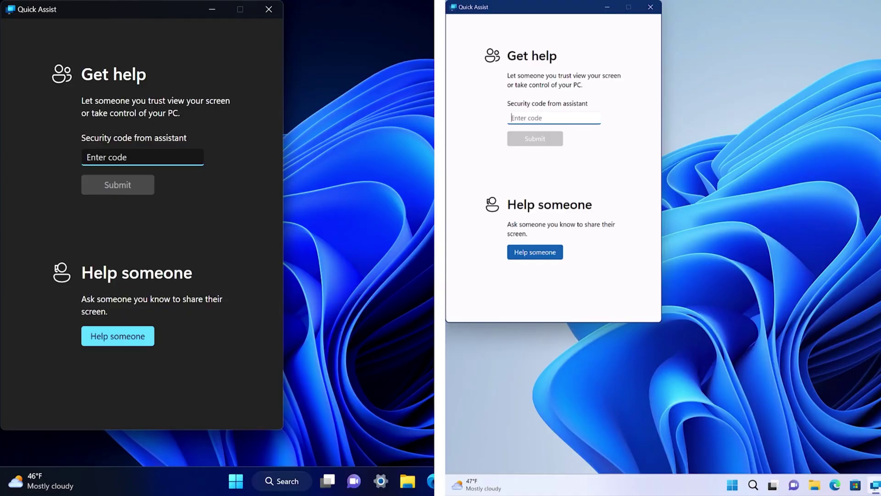
{"action": "left_click", "coordinate": [120, 336]}
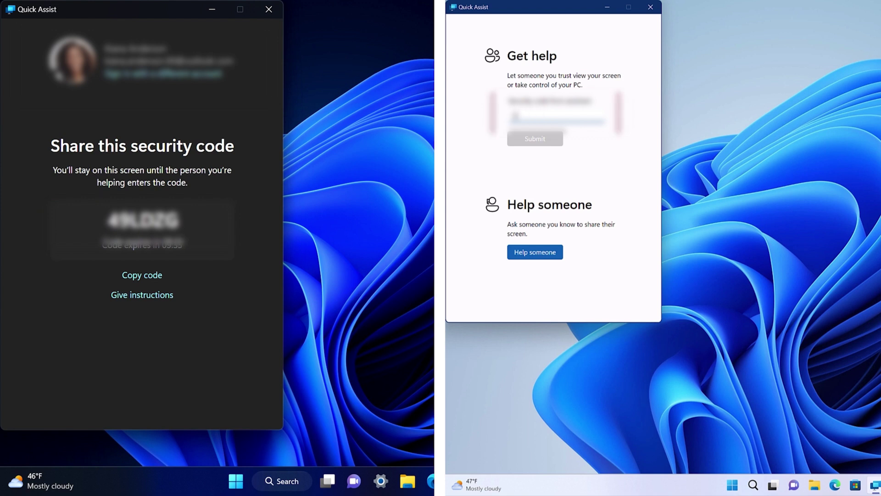
{"action": "type", "text": "LDZG"}
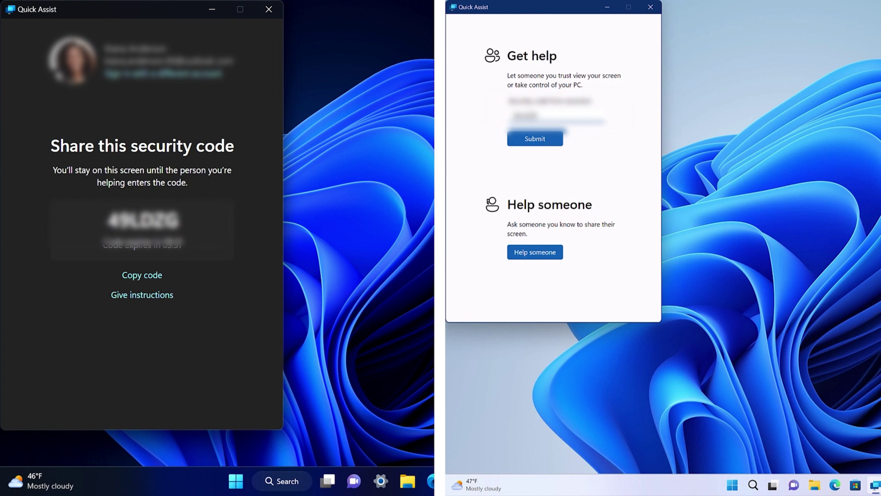
{"action": "left_click", "coordinate": [548, 140]}
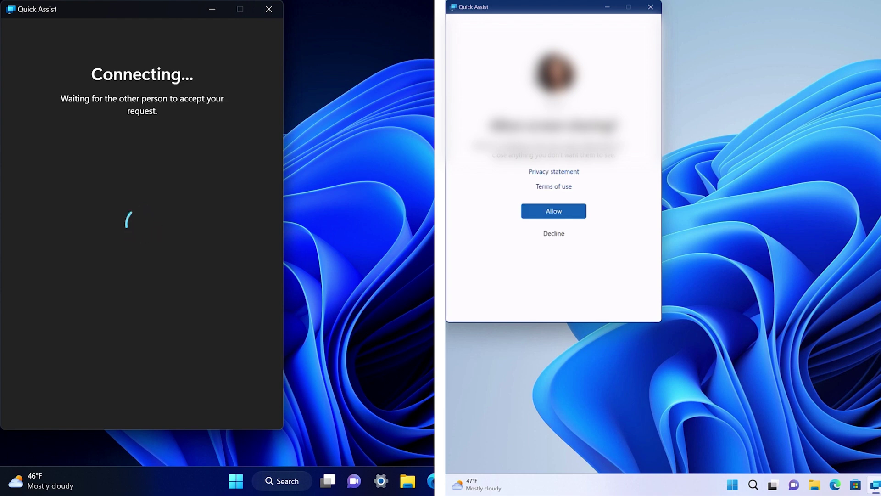
{"action": "left_click", "coordinate": [564, 208]}
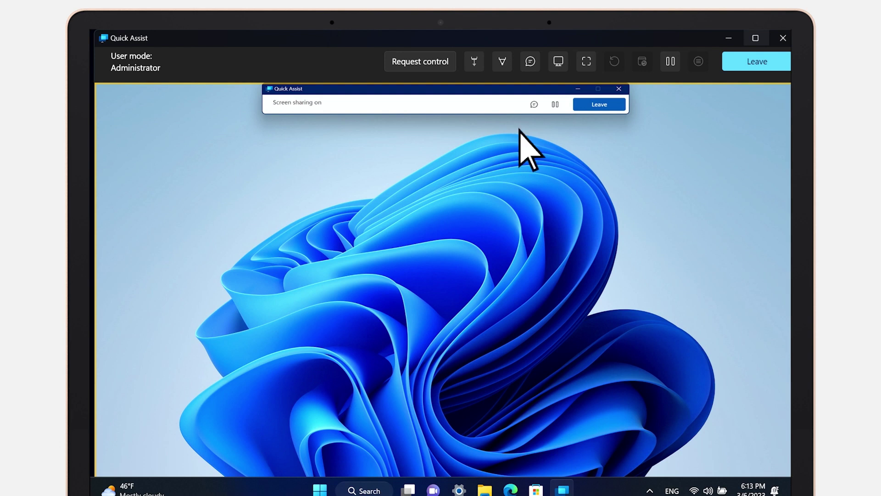
- Request and grant control of the shared PC, then point with a red laser pointer
{"action": "left_click", "coordinate": [412, 63]}
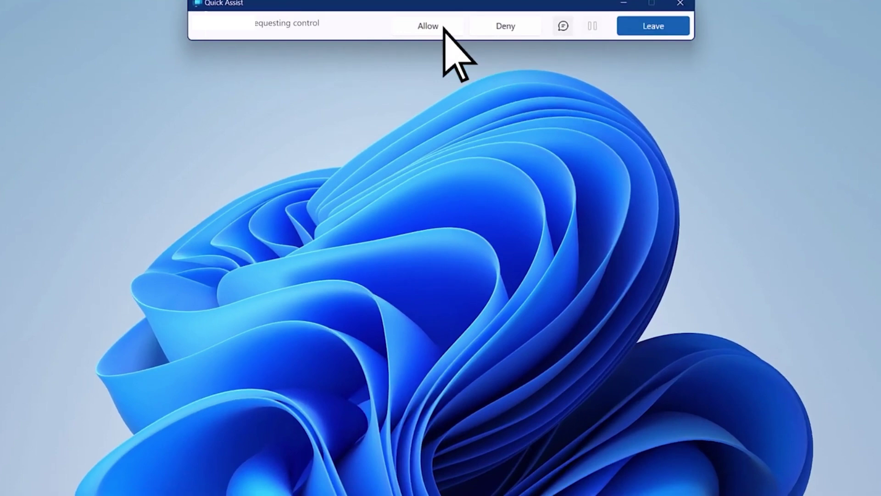
{"action": "left_click", "coordinate": [442, 27]}
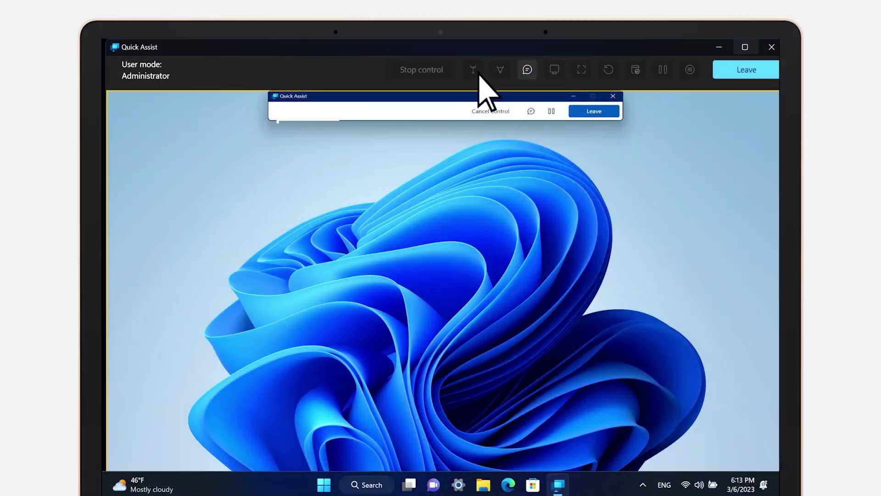
{"action": "left_click", "coordinate": [475, 71]}
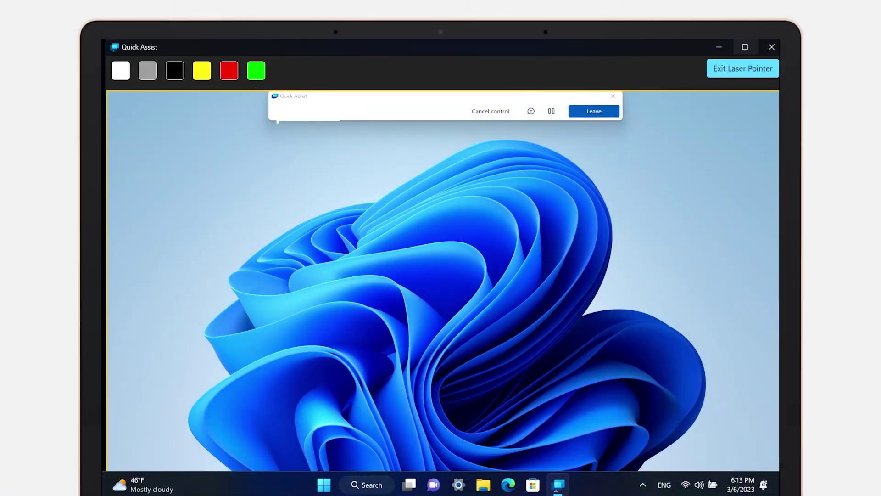
{"action": "left_click", "coordinate": [229, 71]}
{"action": "key", "text": "Escape"}
- Handwrite Hello as an annotation, send 'Hi!' in chat, and leave the session
{"action": "left_click", "coordinate": [501, 71]}
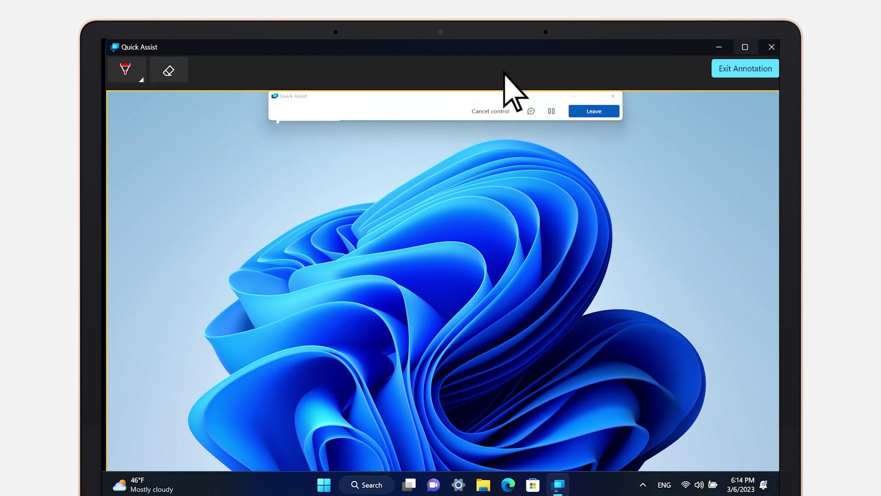
{"action": "mouse_move", "coordinate": [202, 181]}
{"action": "left_mouse_down"}
{"action": "mouse_move", "coordinate": [238, 199]}
{"action": "mouse_move", "coordinate": [257, 153]}
{"action": "mouse_move", "coordinate": [274, 161]}
{"action": "left_mouse_up"}
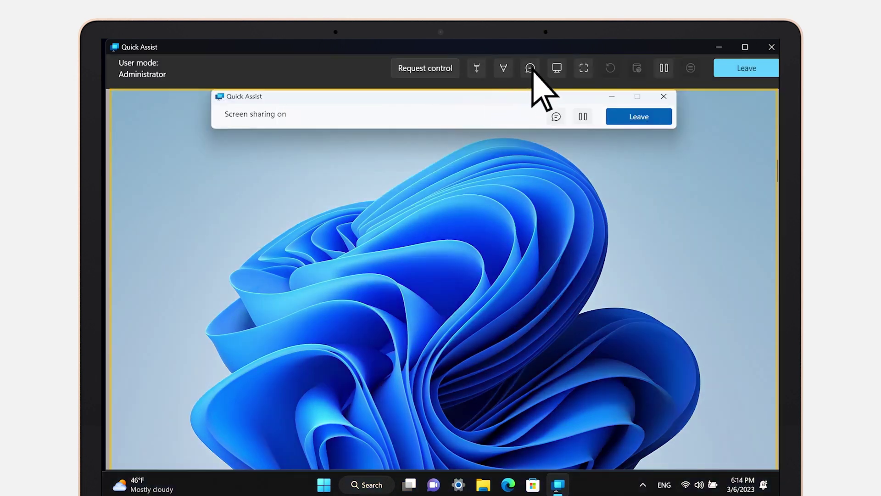
{"action": "left_click", "coordinate": [530, 68]}
{"action": "type", "text": "Hi!"}
{"action": "key", "text": "Return"}
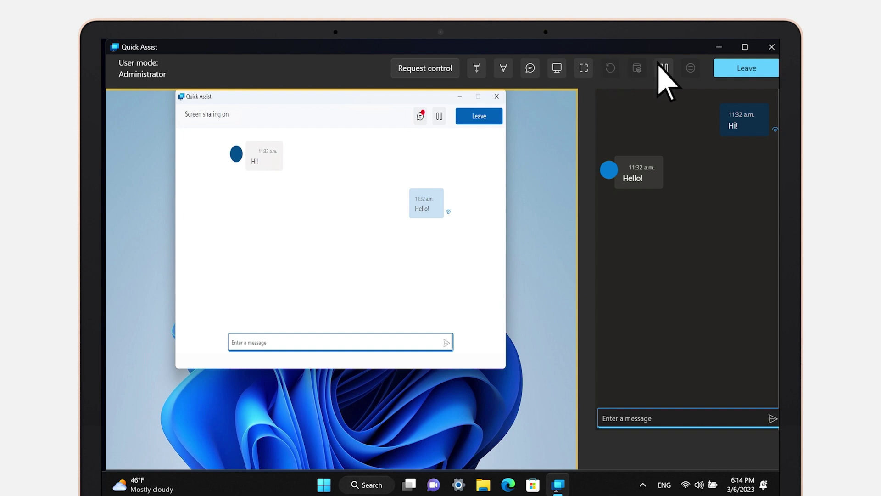
{"action": "left_click", "coordinate": [751, 71]}
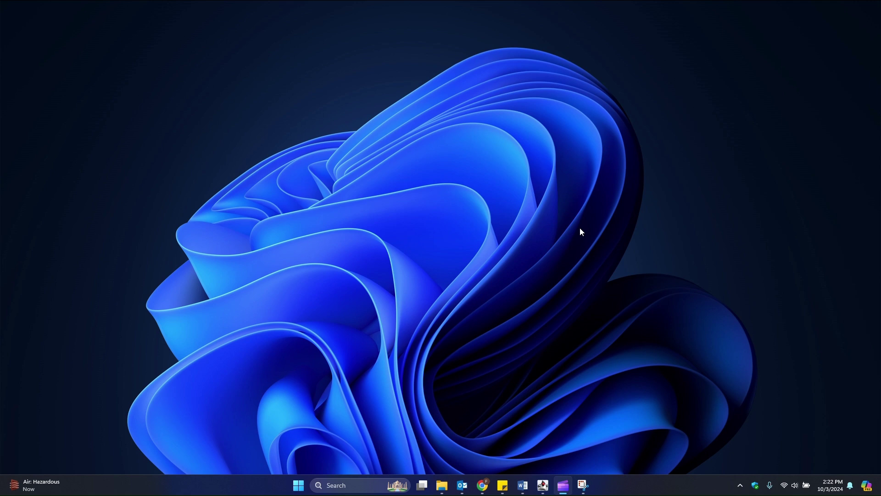
- Open Snipping Tool via 'sni' search and record the central desktop region briefly, then stop
{"action": "key", "text": "super"}
{"action": "type", "text": "sni"}
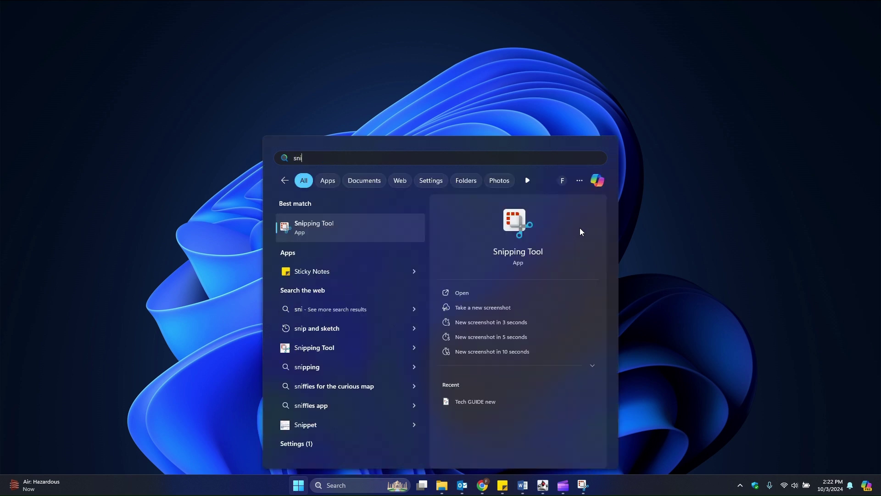
{"action": "key", "text": "Return"}
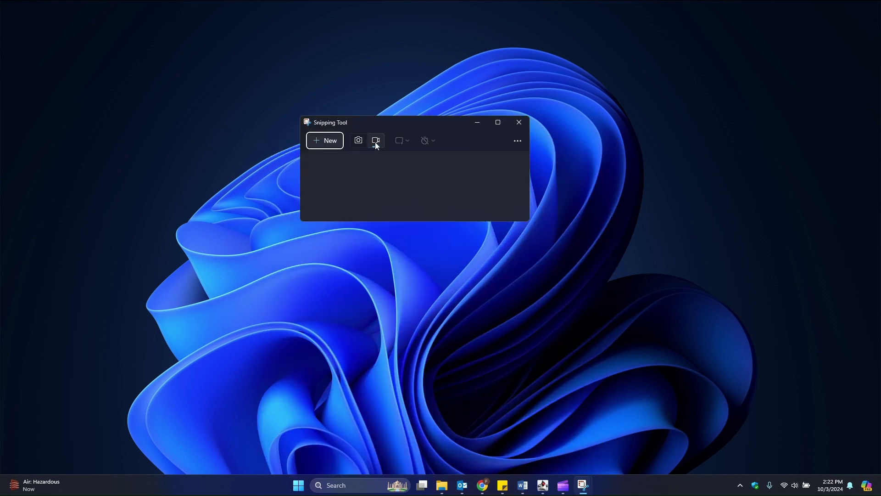
{"action": "left_click", "coordinate": [329, 142]}
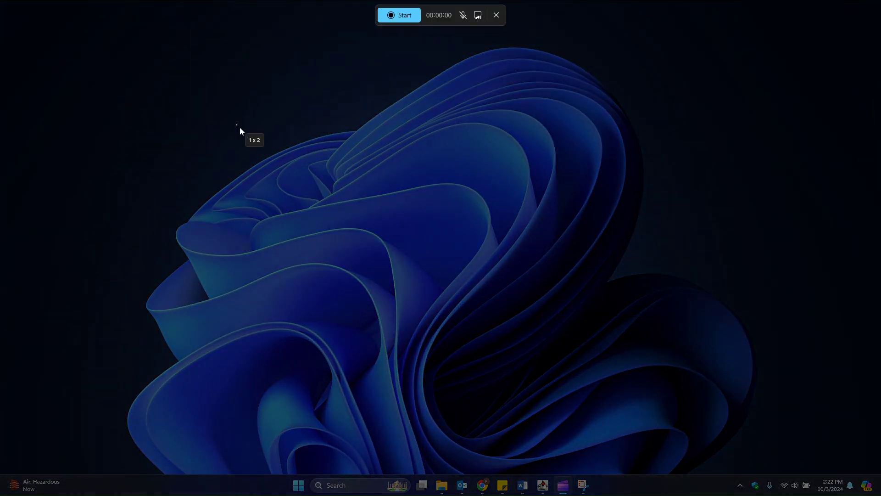
{"action": "left_click_drag", "start_coordinate": [237, 124], "coordinate": [640, 337]}
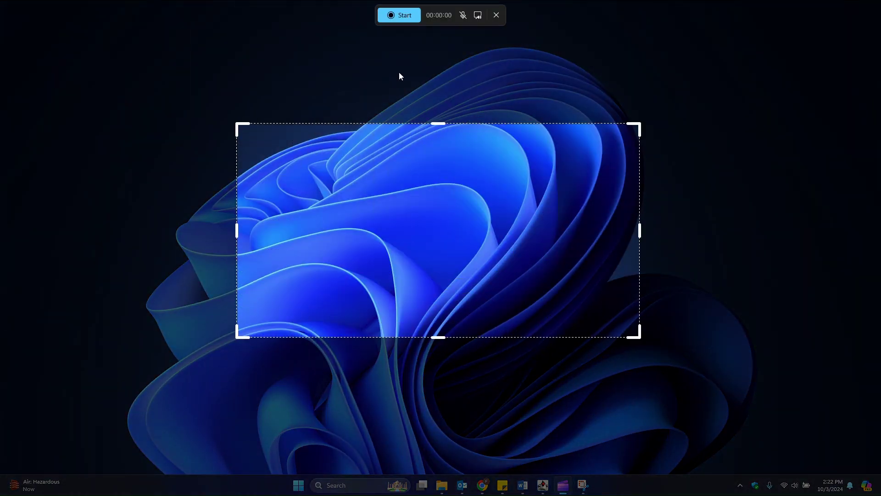
{"action": "left_click", "coordinate": [393, 16]}
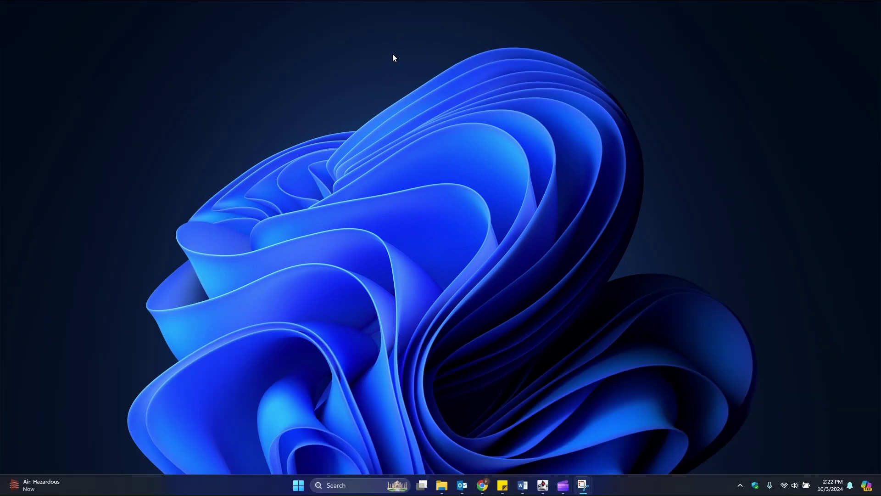
{"action": "left_click", "coordinate": [408, 15]}
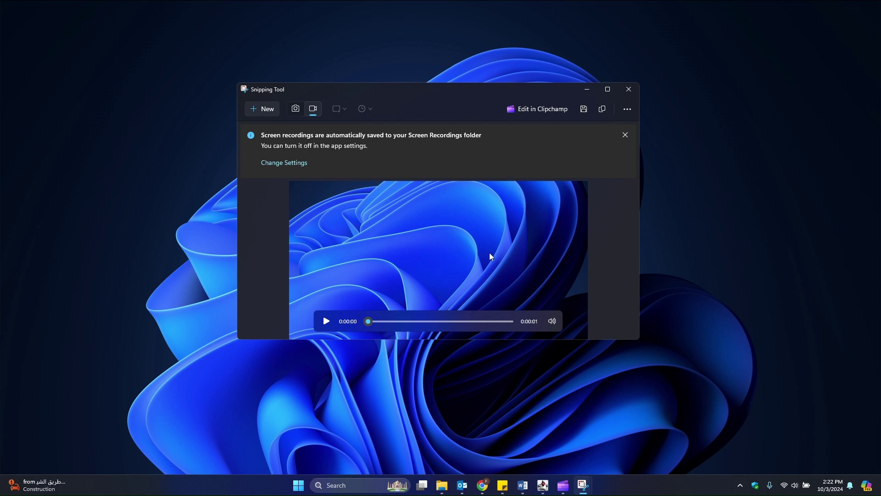
- Drag the Snipping Tool preview window a little to the right
{"action": "left_click_drag", "start_coordinate": [401, 92], "coordinate": [437, 96]}
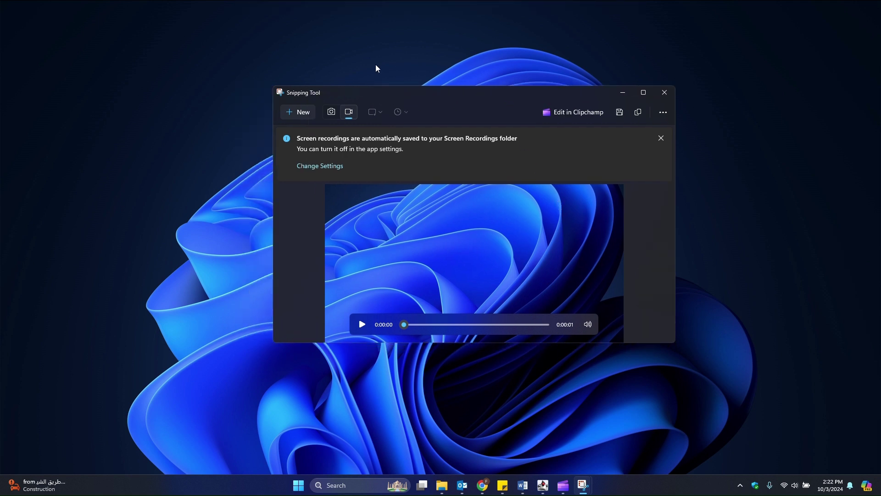